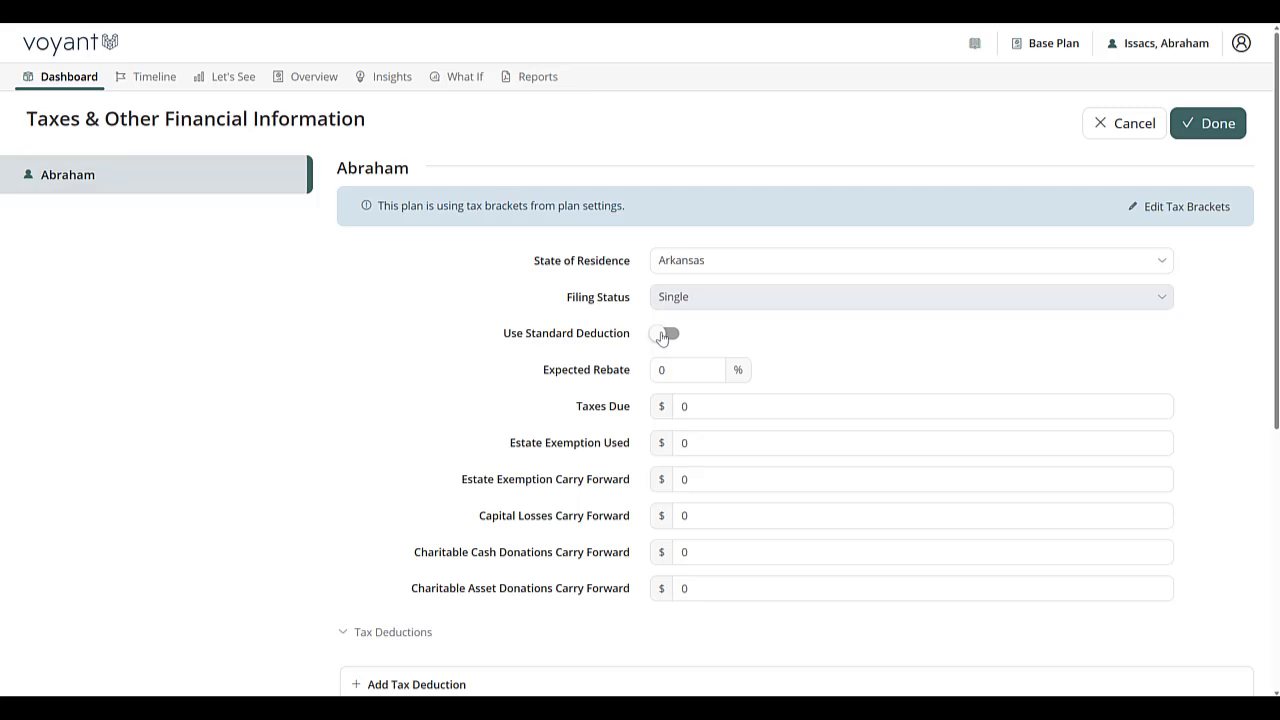
- Save the tax and financial information and create a what-if copy of the Base Plan named "QCD option"
{"action": "left_click", "coordinate": [1210, 126]}
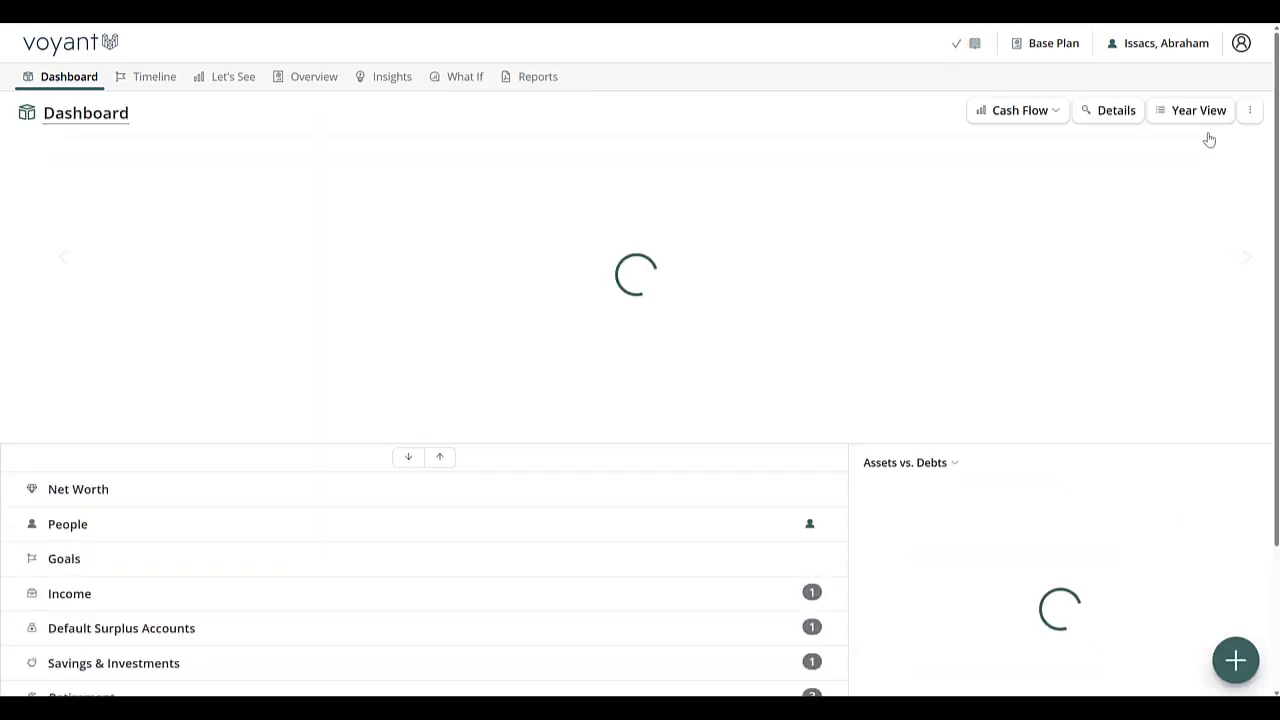
{"action": "left_click", "coordinate": [462, 77]}
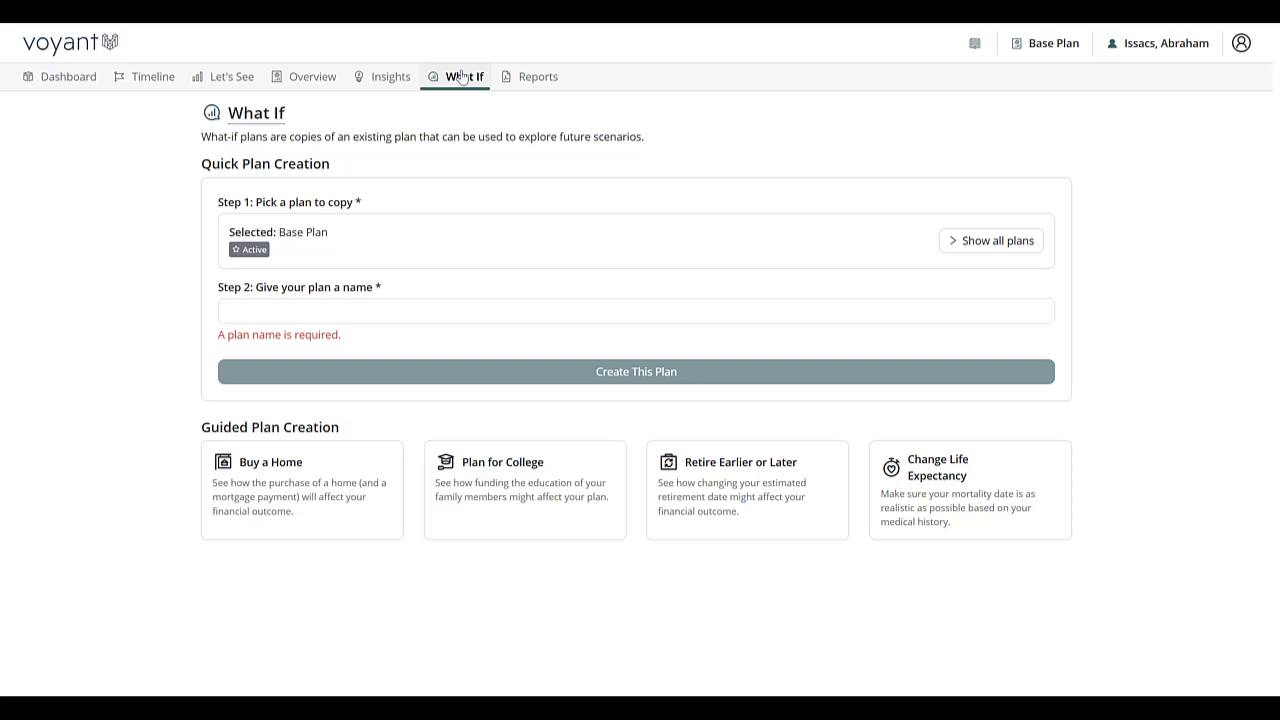
{"action": "left_click", "coordinate": [330, 308]}
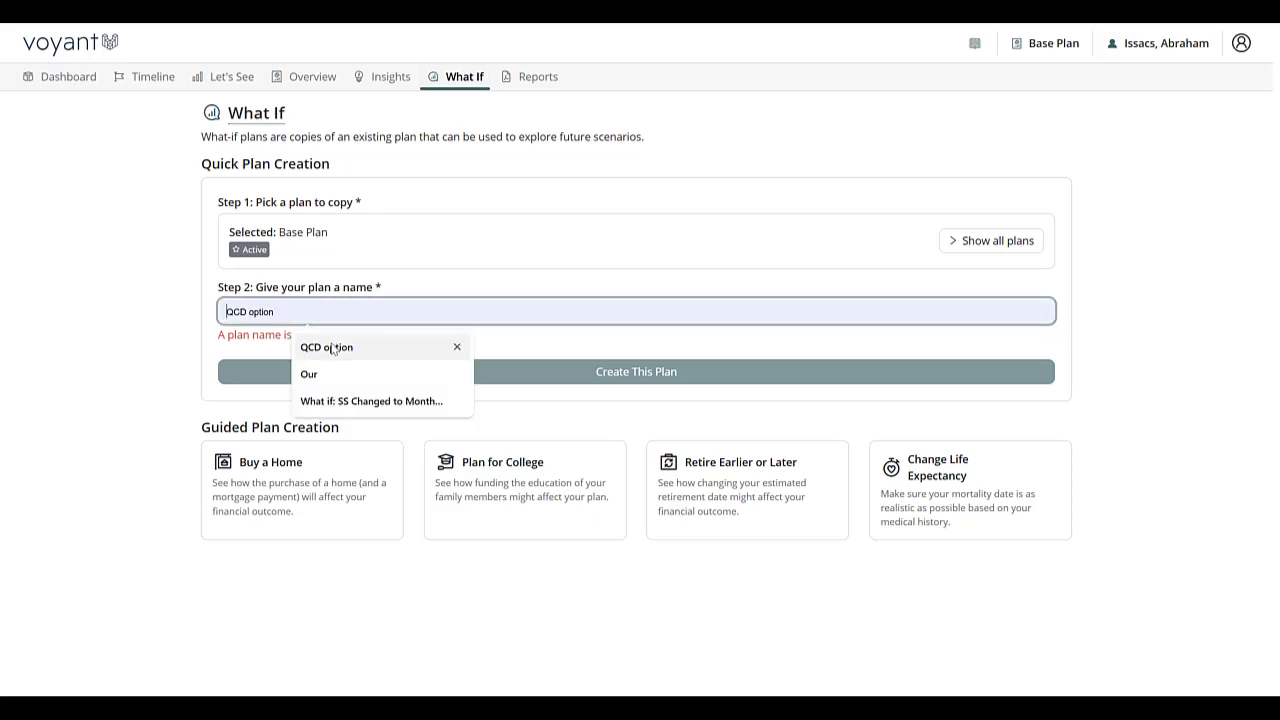
{"action": "left_click", "coordinate": [330, 347]}
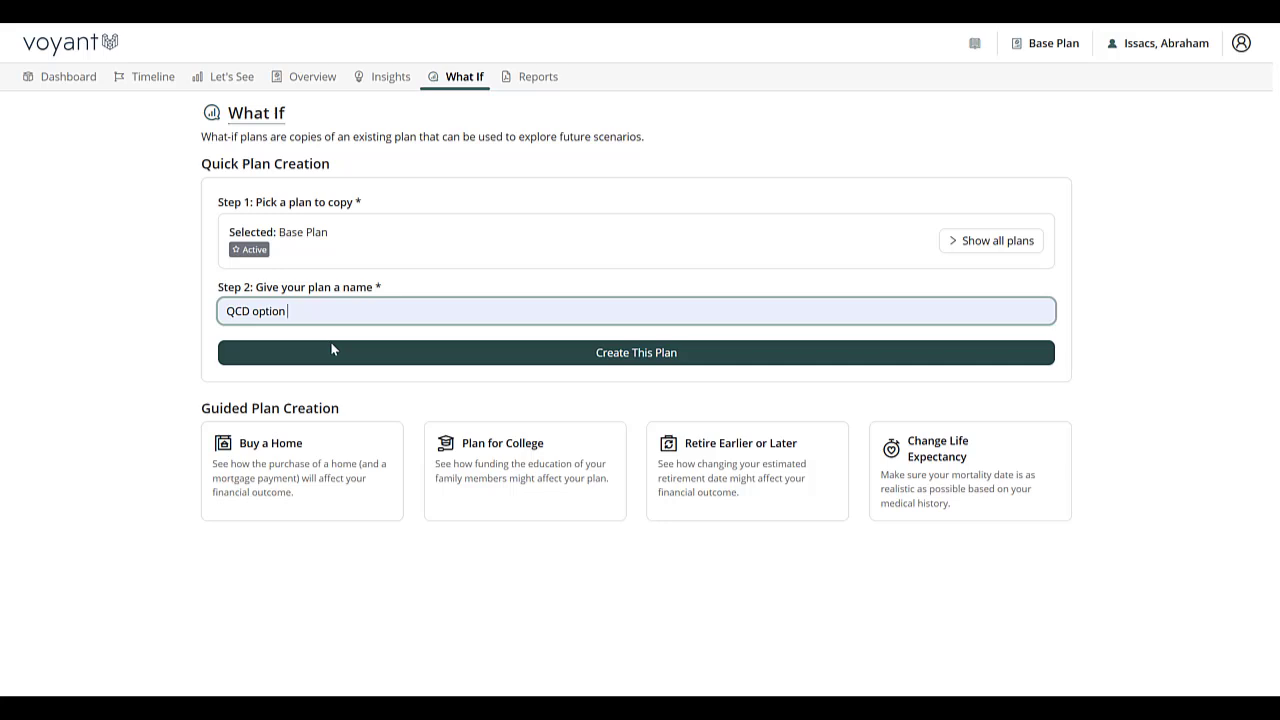
{"action": "left_click", "coordinate": [531, 362]}
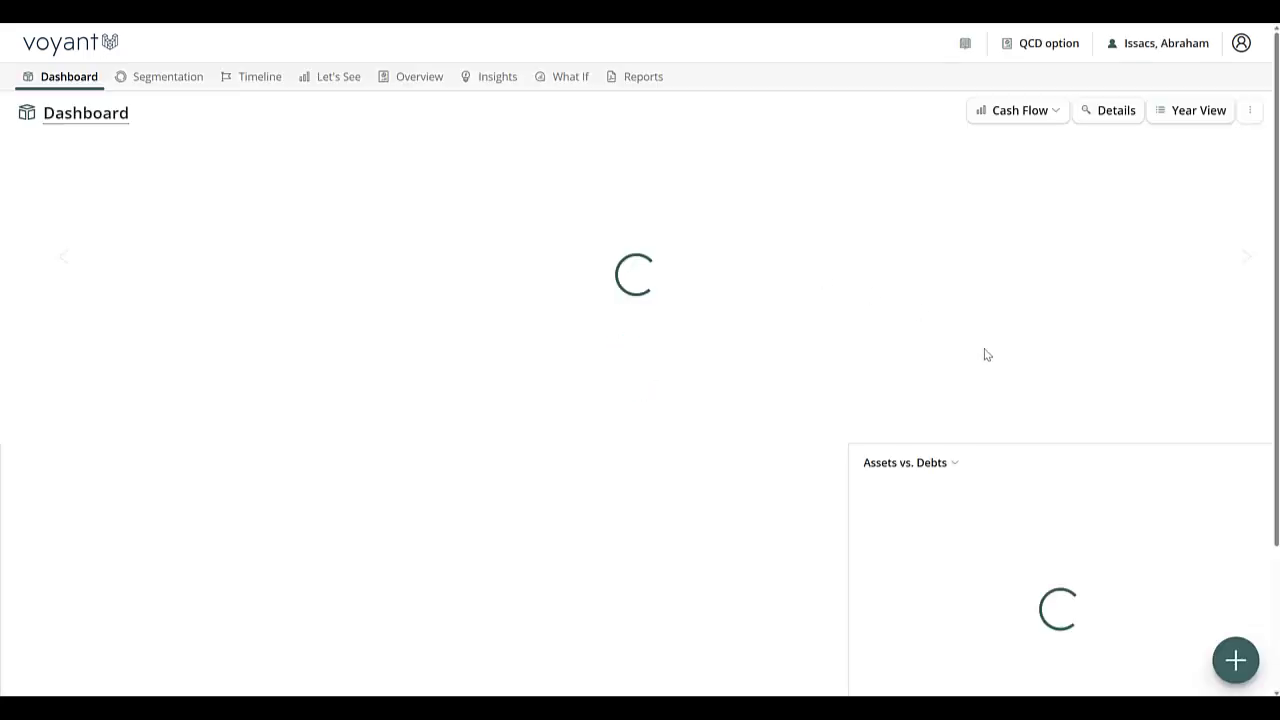
- Add a Gifting Goal with recipient type Charity and recipient name "QCD - Gift"
{"action": "left_click", "coordinate": [1236, 660]}
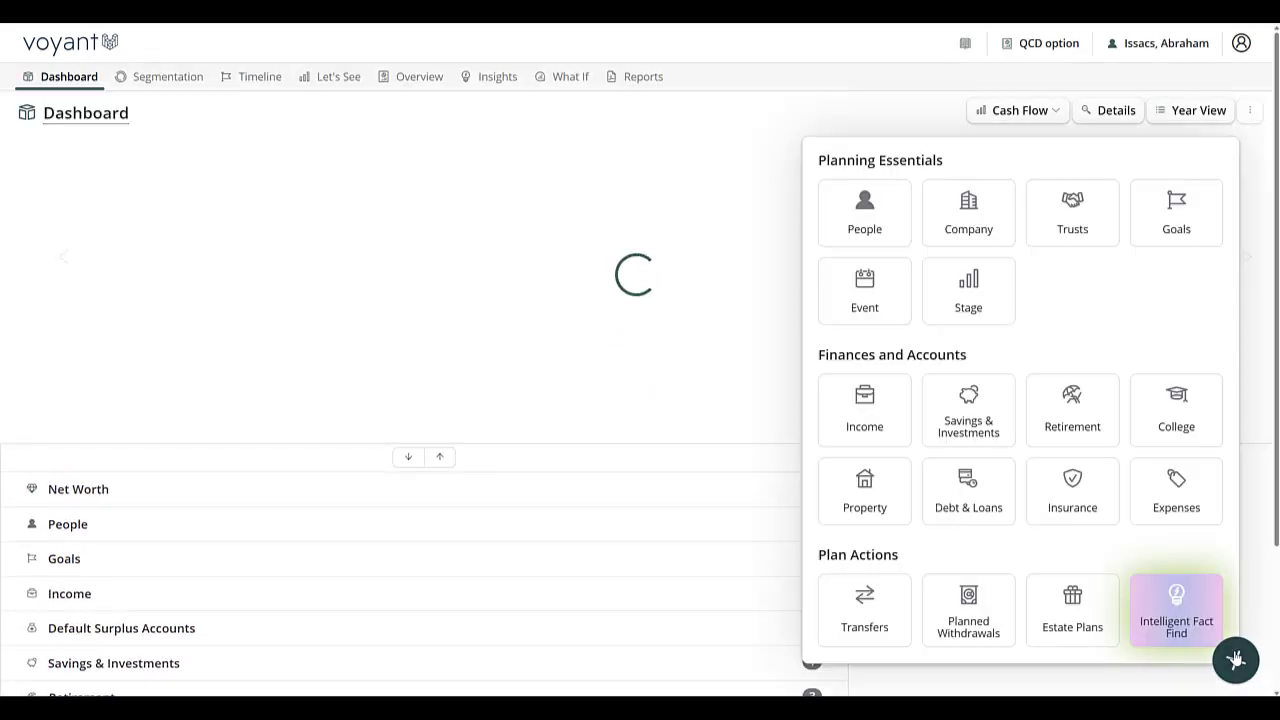
{"action": "left_click", "coordinate": [1157, 233]}
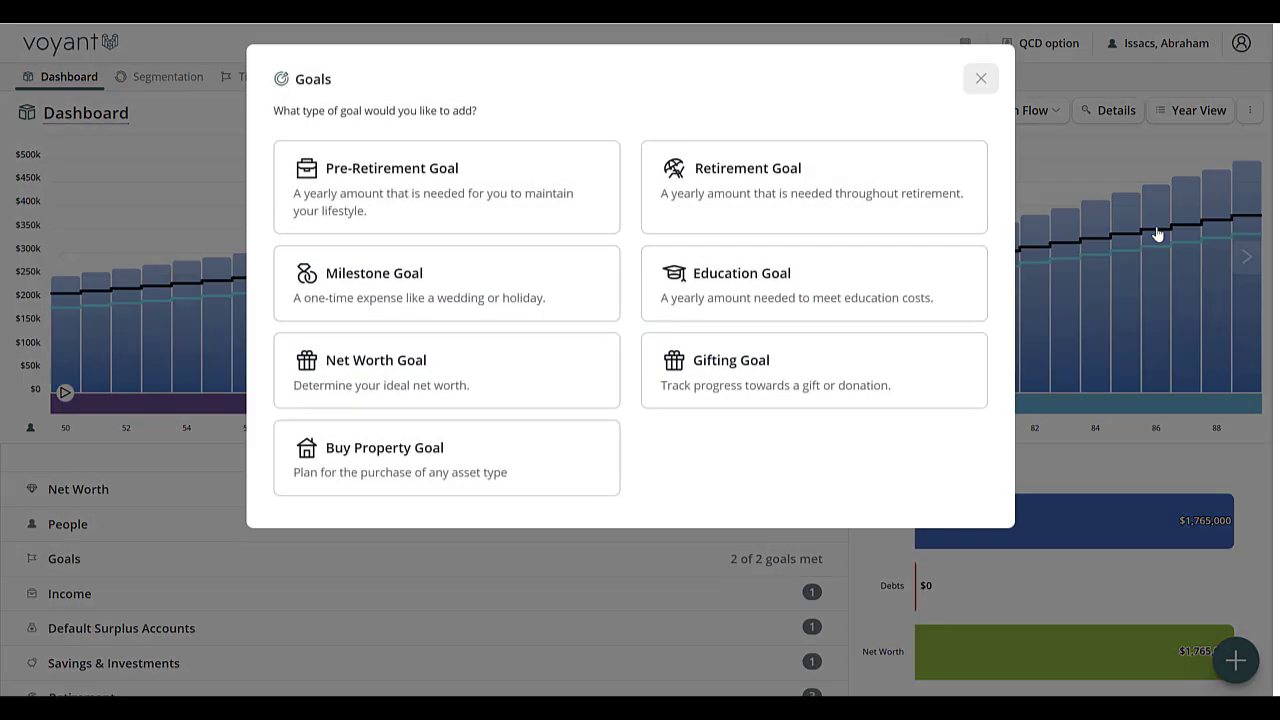
{"action": "left_click", "coordinate": [749, 380]}
{"action": "left_click", "coordinate": [594, 272]}
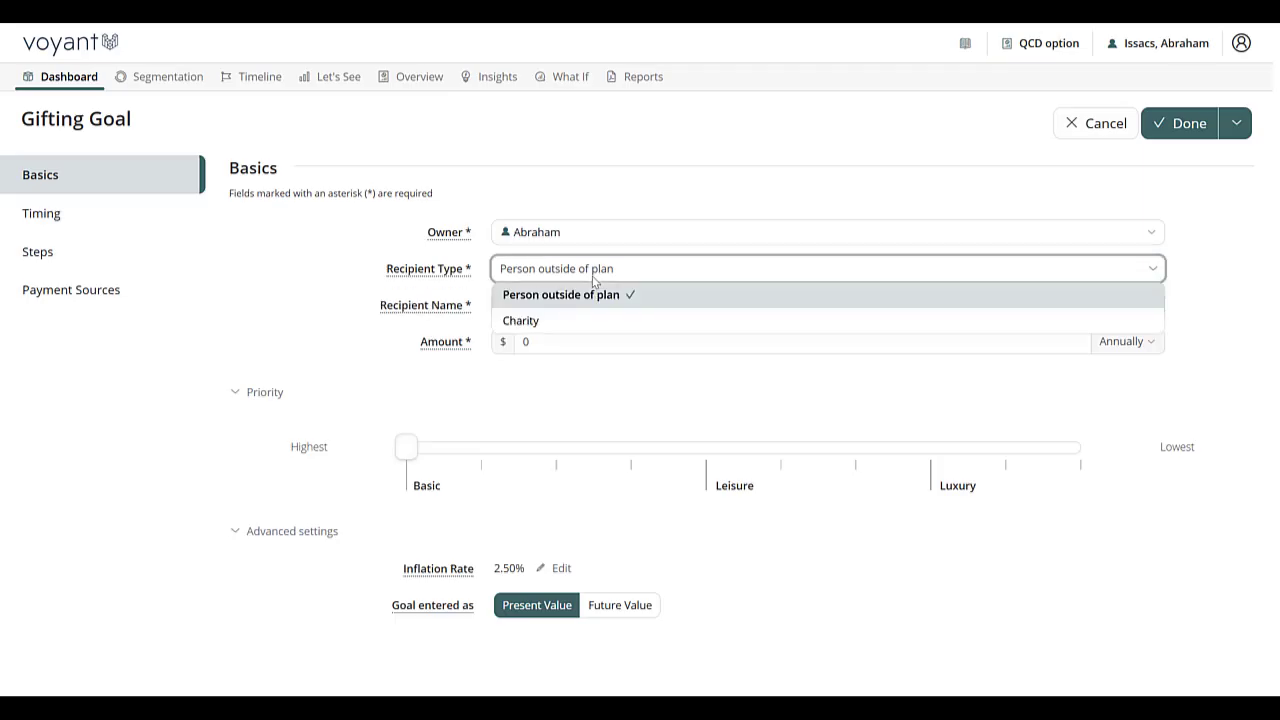
{"action": "left_click", "coordinate": [572, 322]}
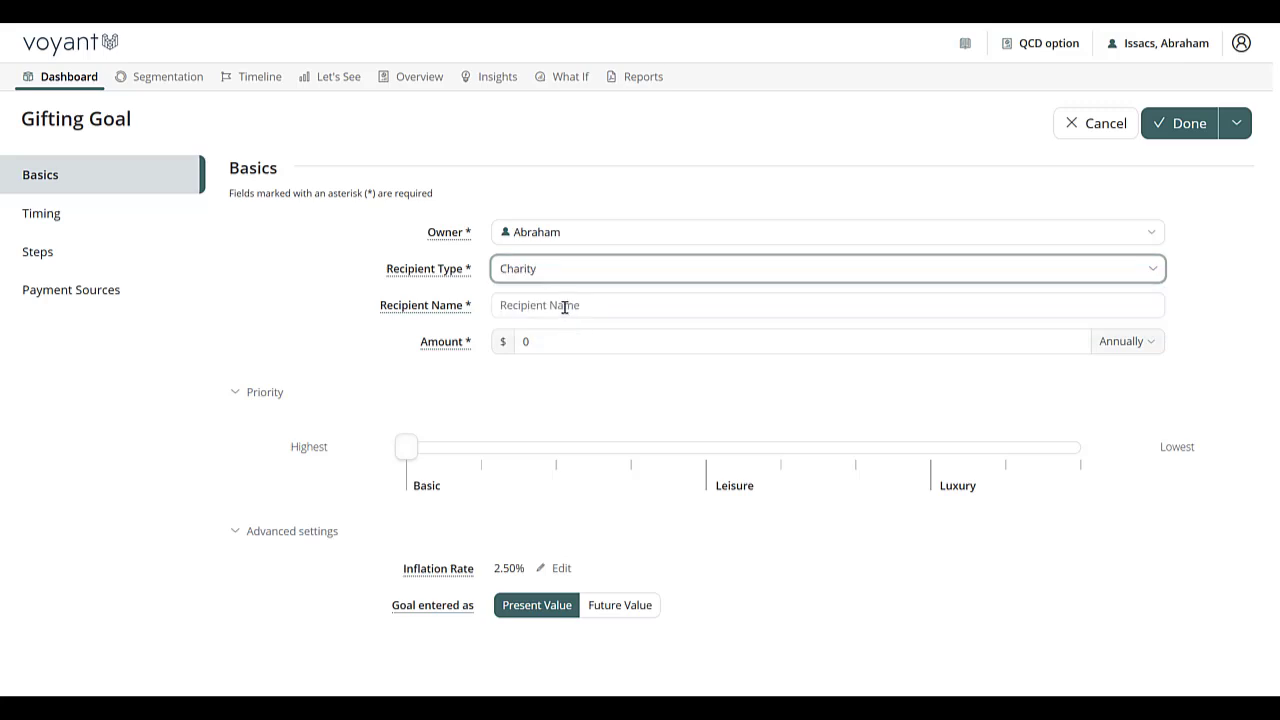
{"action": "left_click", "coordinate": [562, 303]}
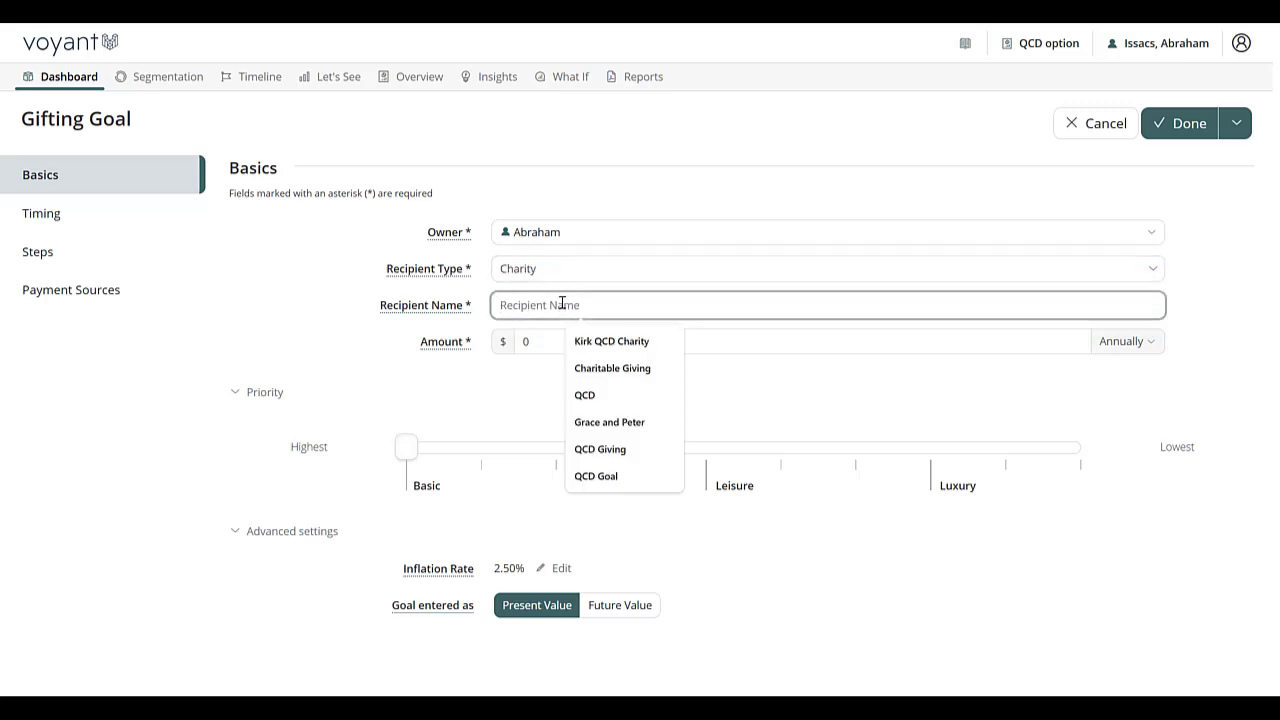
{"action": "left_click", "coordinate": [595, 403]}
{"action": "type", "text": "-"}
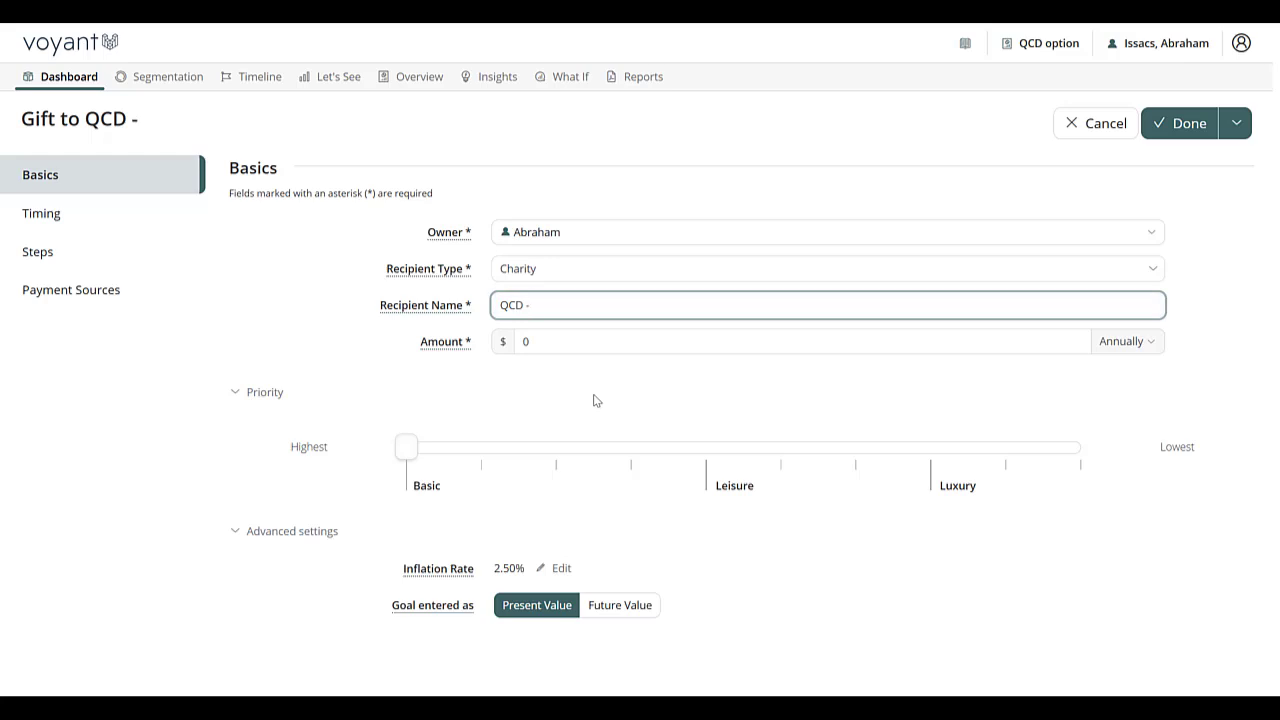
{"action": "type", "text": " Gift"}
{"action": "key", "text": "Tab"}
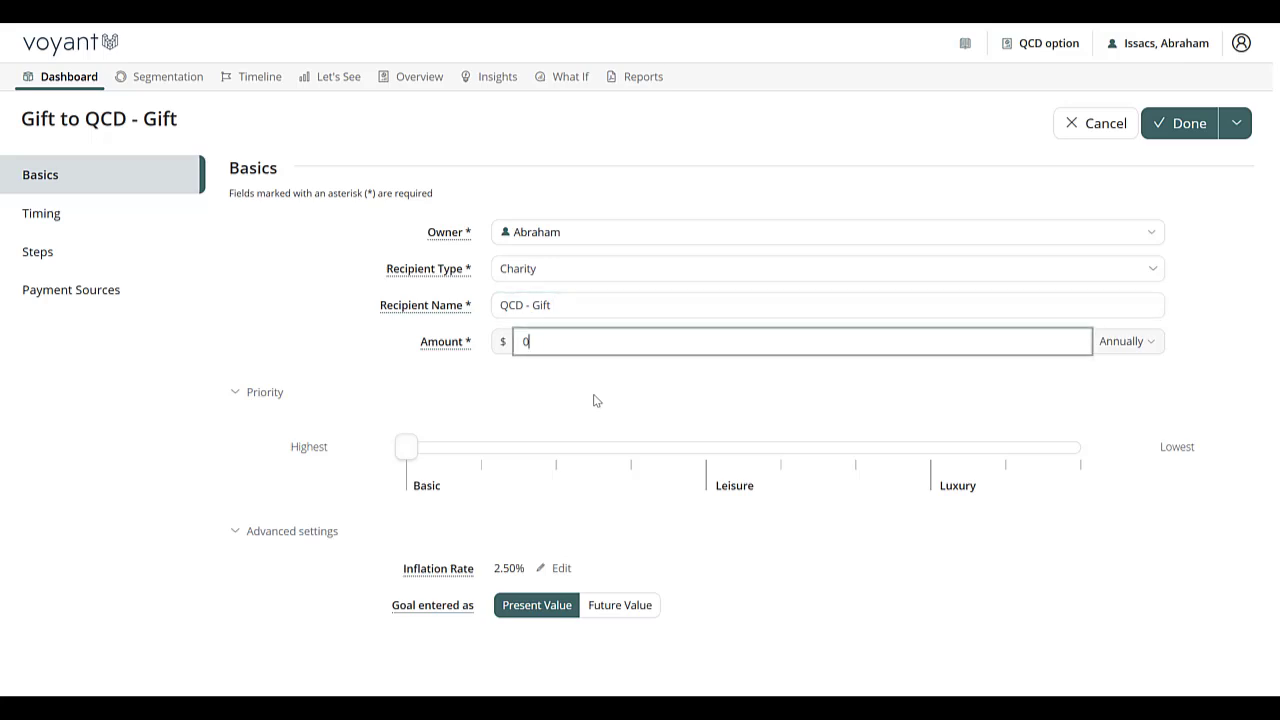
- Set the gift amount to $12,000 annually and its inflation rate to 0%
{"action": "type", "text": "12,000"}
{"action": "left_click", "coordinate": [1117, 341]}
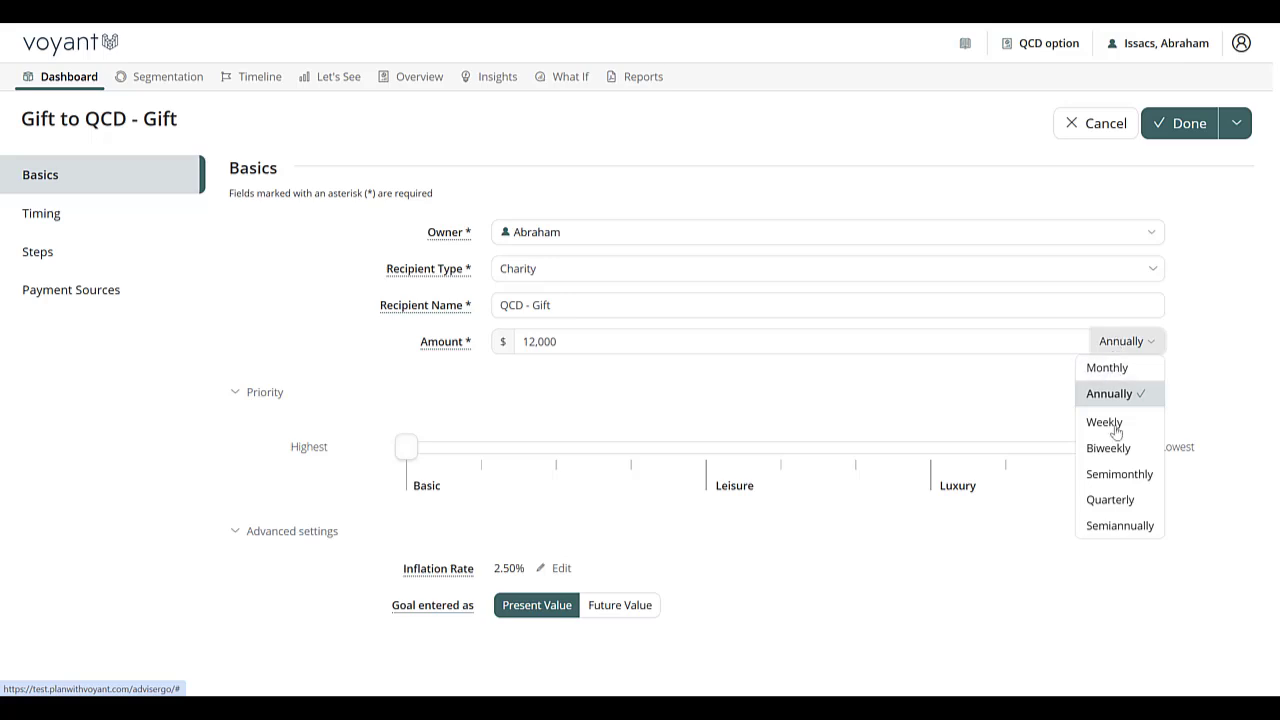
{"action": "left_click", "coordinate": [1118, 340]}
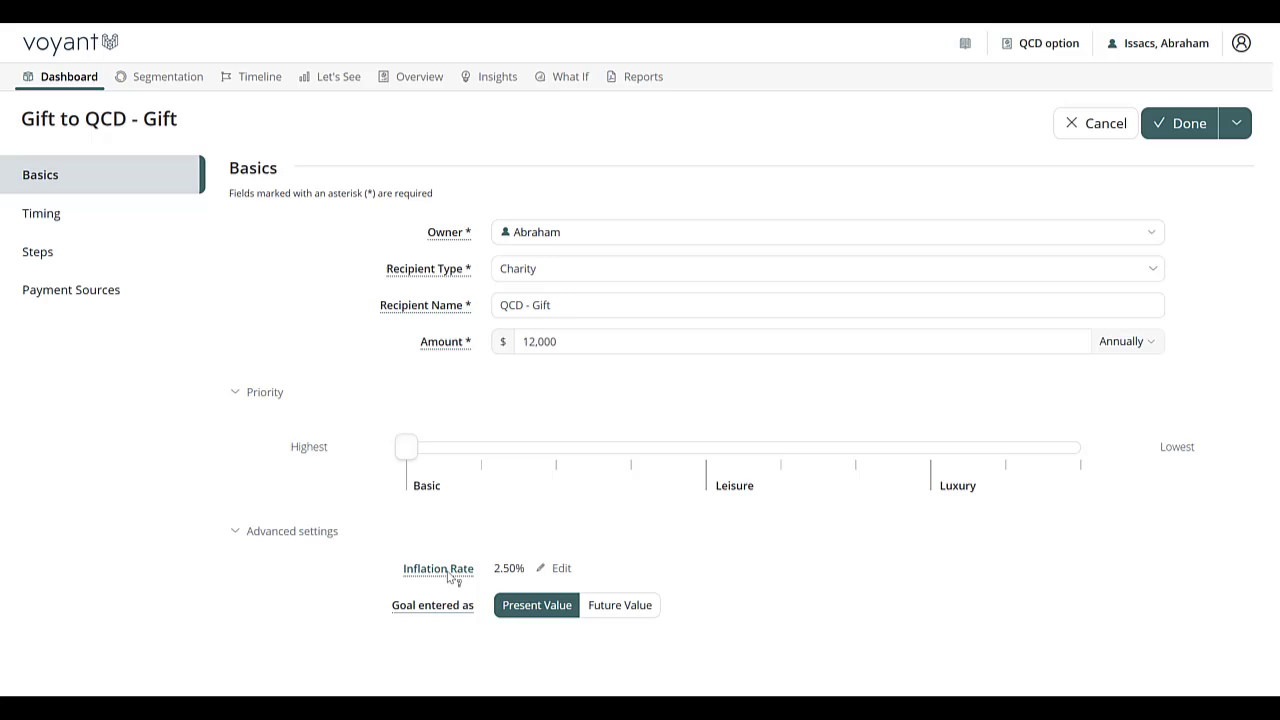
{"action": "left_click", "coordinate": [550, 568]}
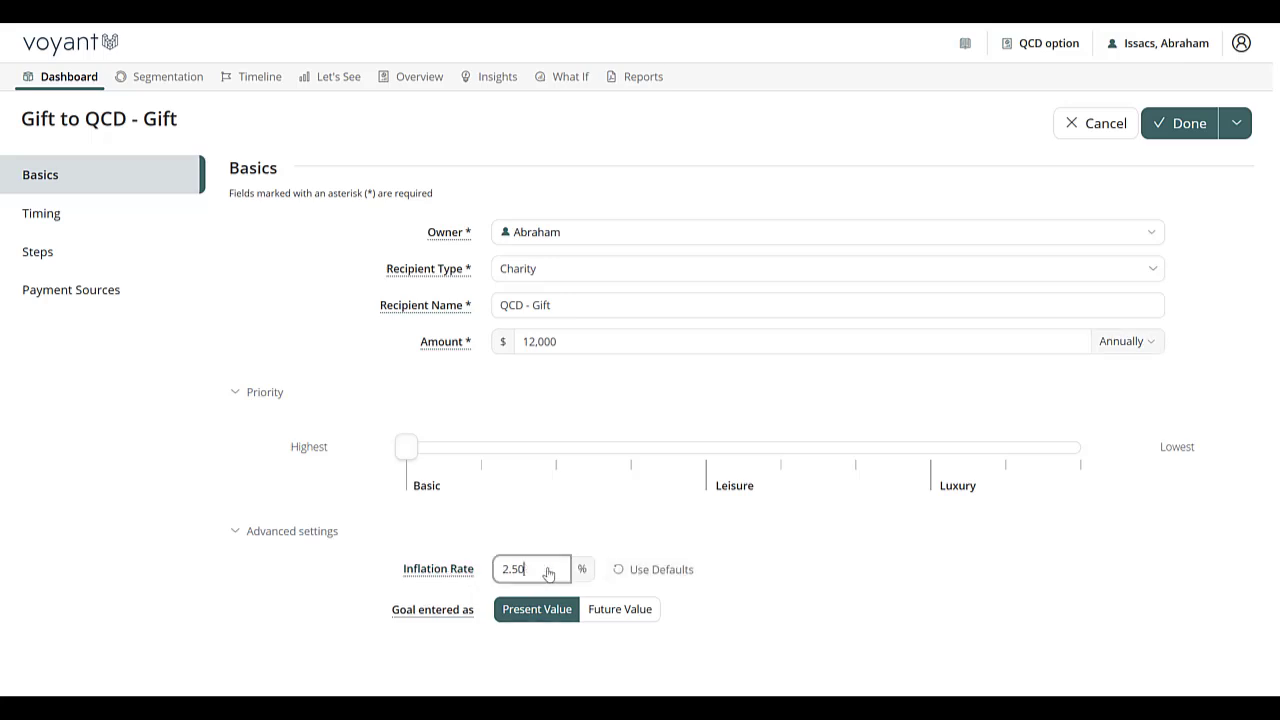
{"action": "double_click", "coordinate": [502, 569]}
{"action": "type", "text": "0"}
- Set the gift's timing to start at the Retirement event at age 65
{"action": "left_click", "coordinate": [40, 215]}
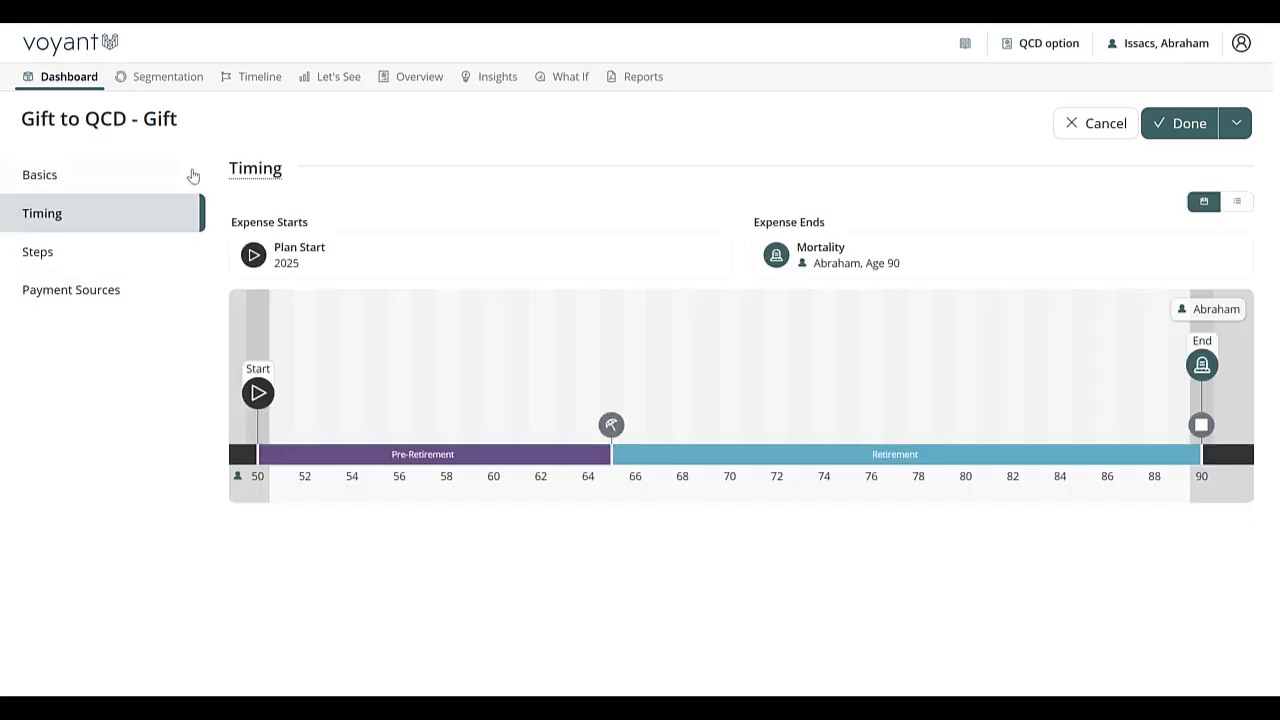
{"action": "mouse_move", "coordinate": [613, 440]}
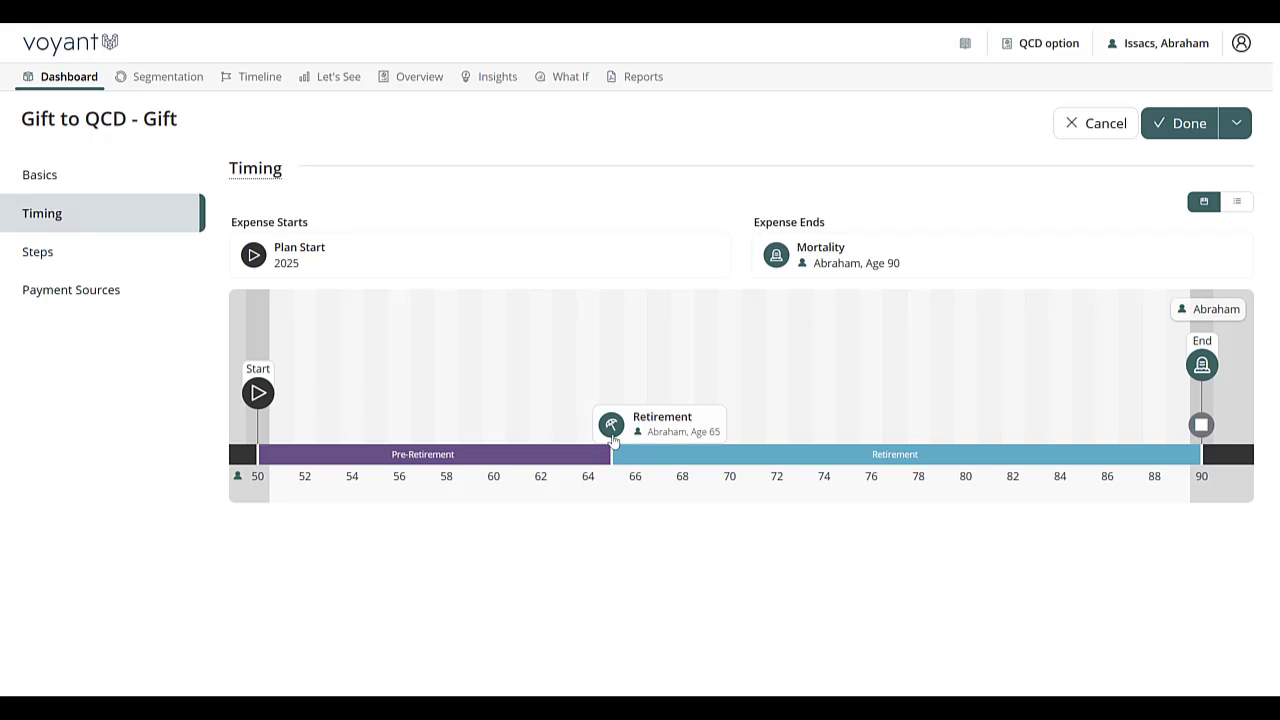
{"action": "left_click_drag", "start_coordinate": [613, 440], "coordinate": [526, 266]}
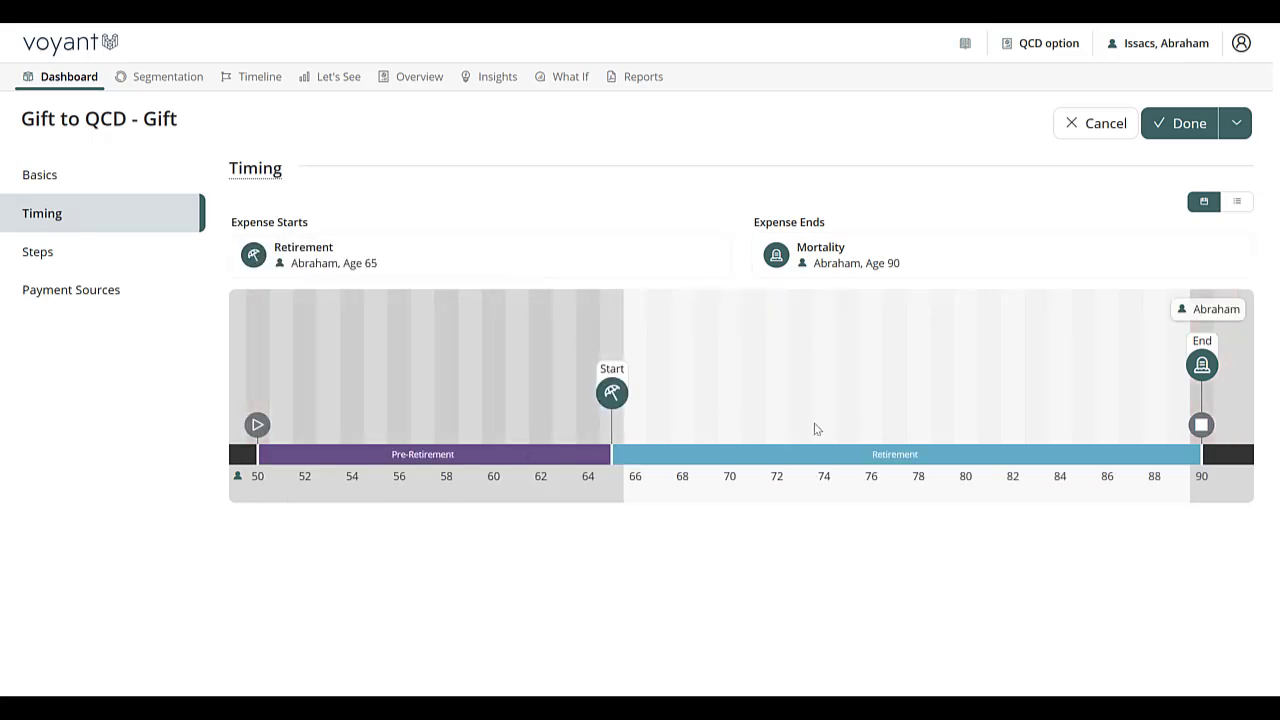
{"action": "left_click", "coordinate": [734, 427]}
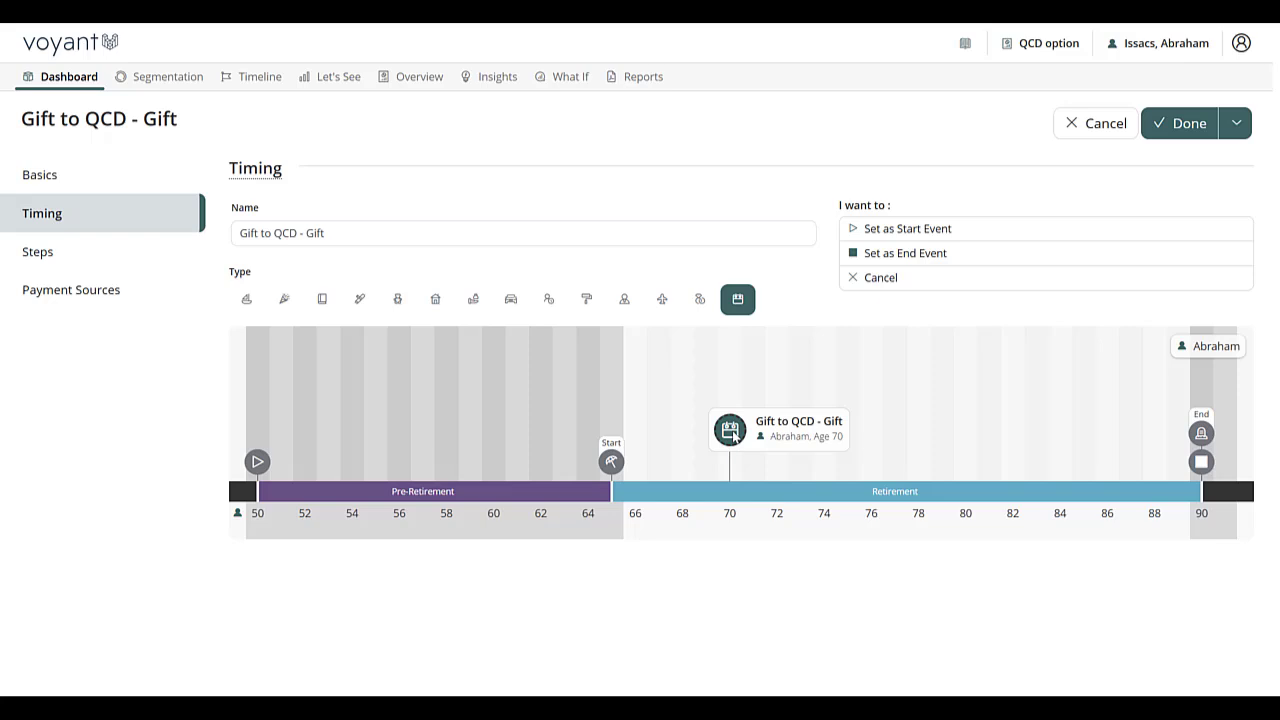
{"action": "left_click", "coordinate": [899, 281]}
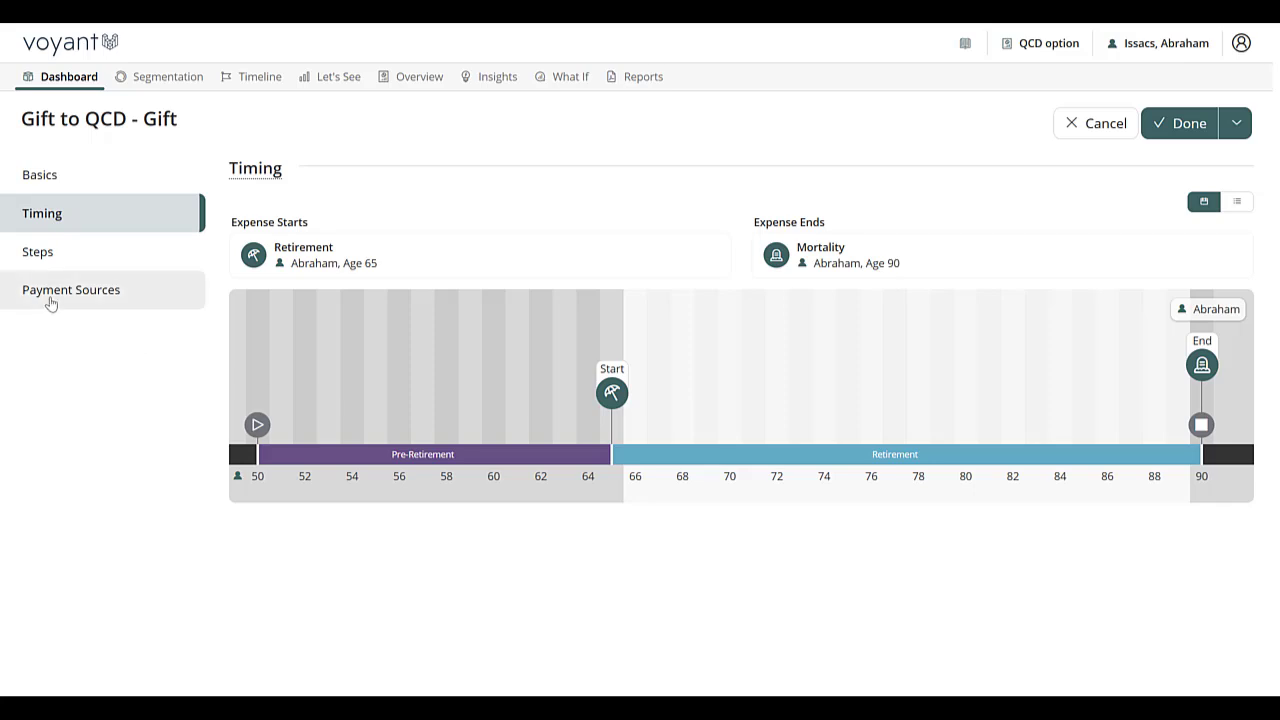
- Make the IRA the gift's only preferred payment source, restrict payment to preferred sources and save the goal
{"action": "left_click", "coordinate": [54, 289]}
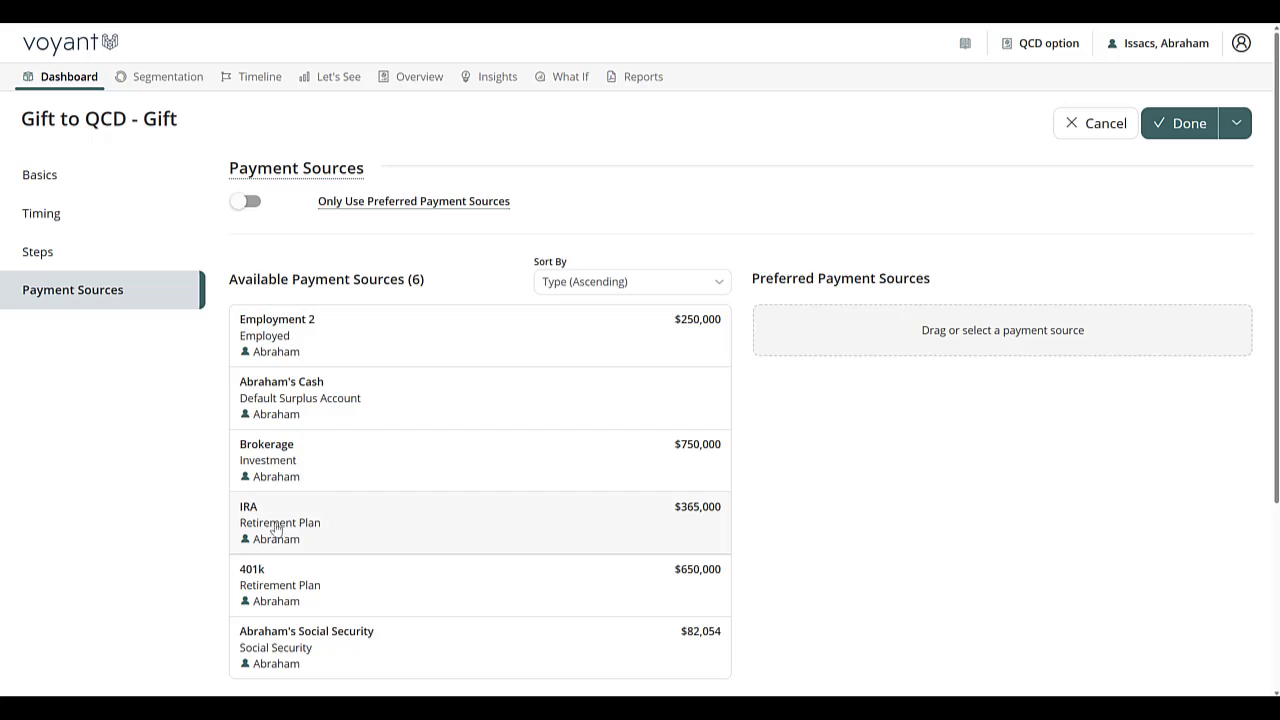
{"action": "left_click", "coordinate": [272, 528]}
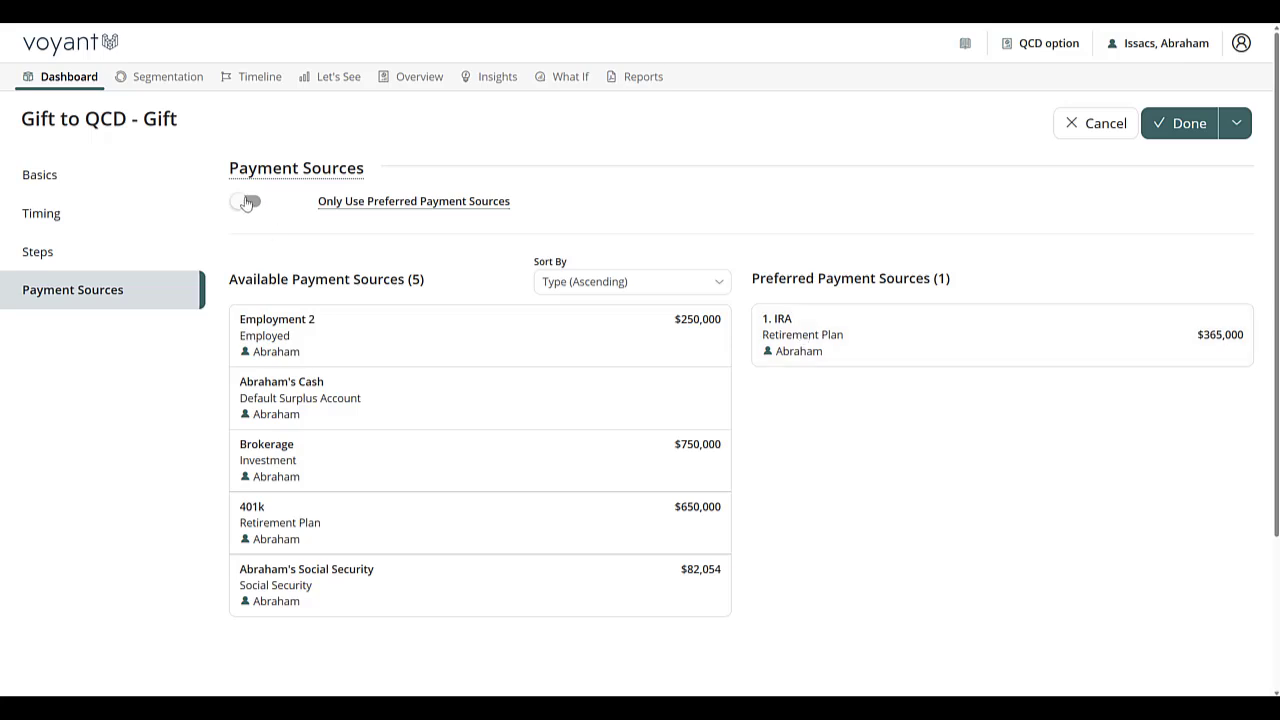
{"action": "left_click", "coordinate": [247, 202]}
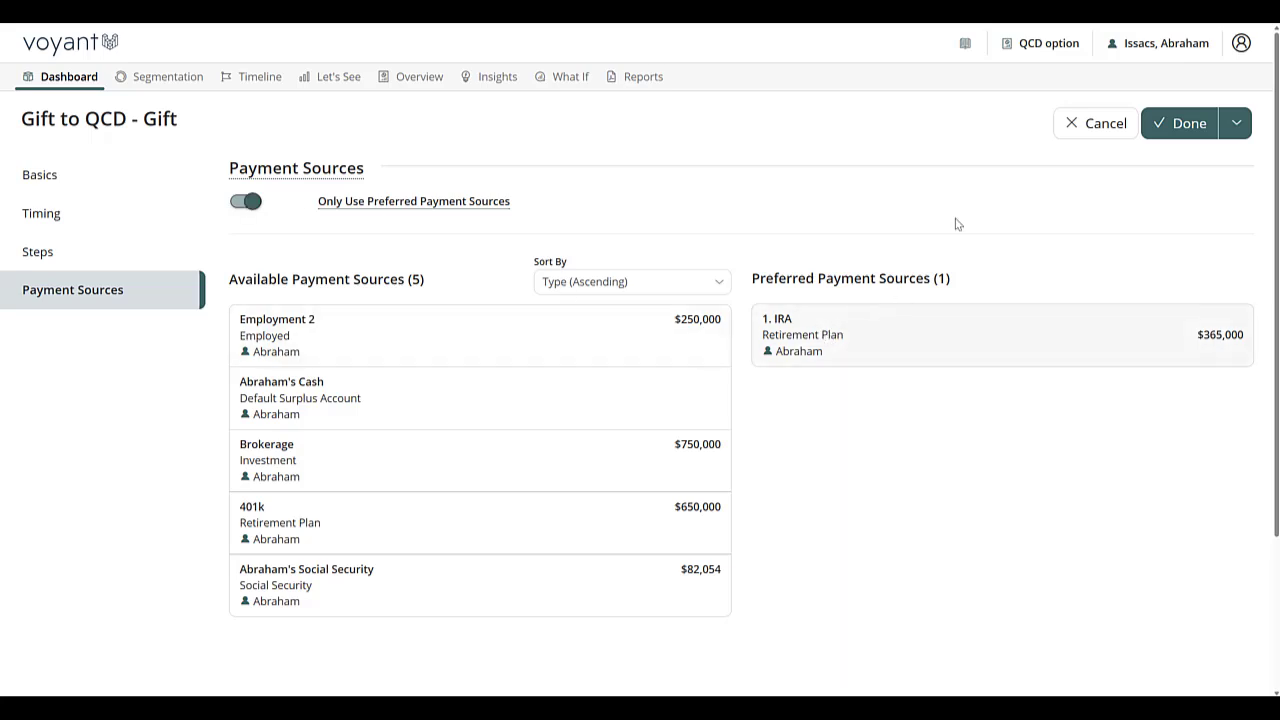
{"action": "left_click", "coordinate": [1173, 123]}
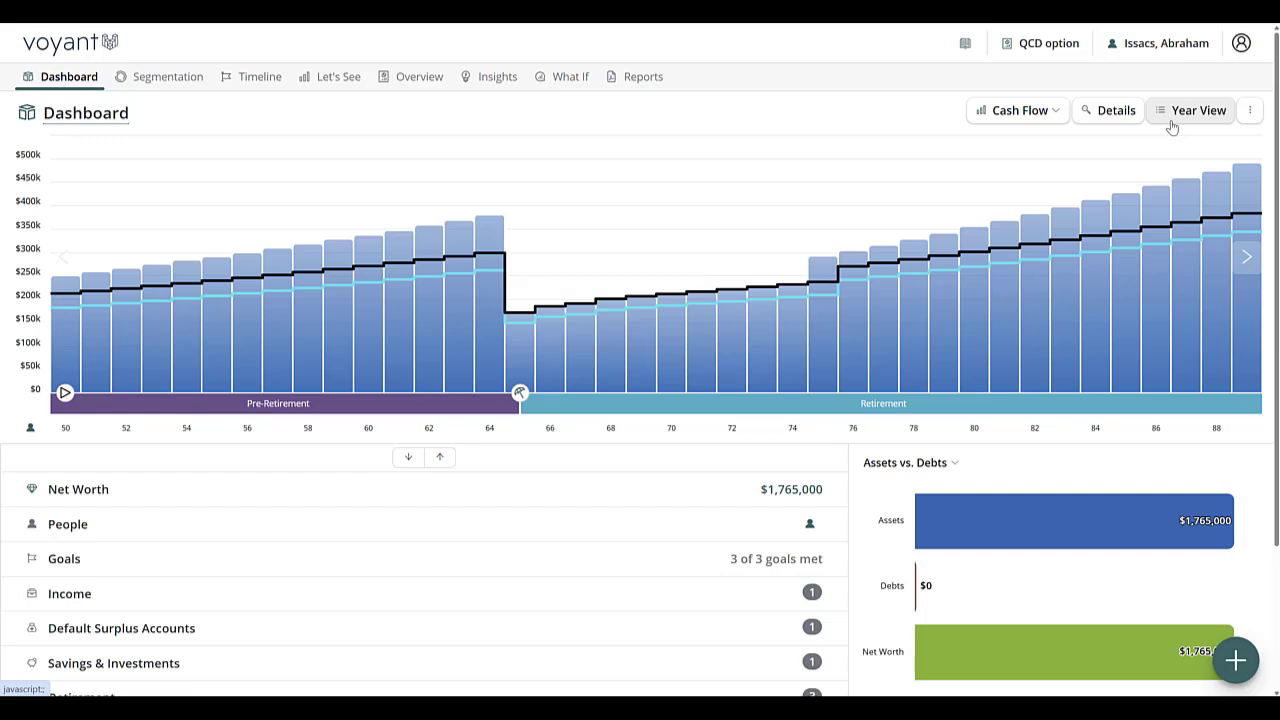
- Show the Year View for 2040 and examine the income sources and the QCD gift expense's payment source
{"action": "left_click", "coordinate": [1181, 118]}
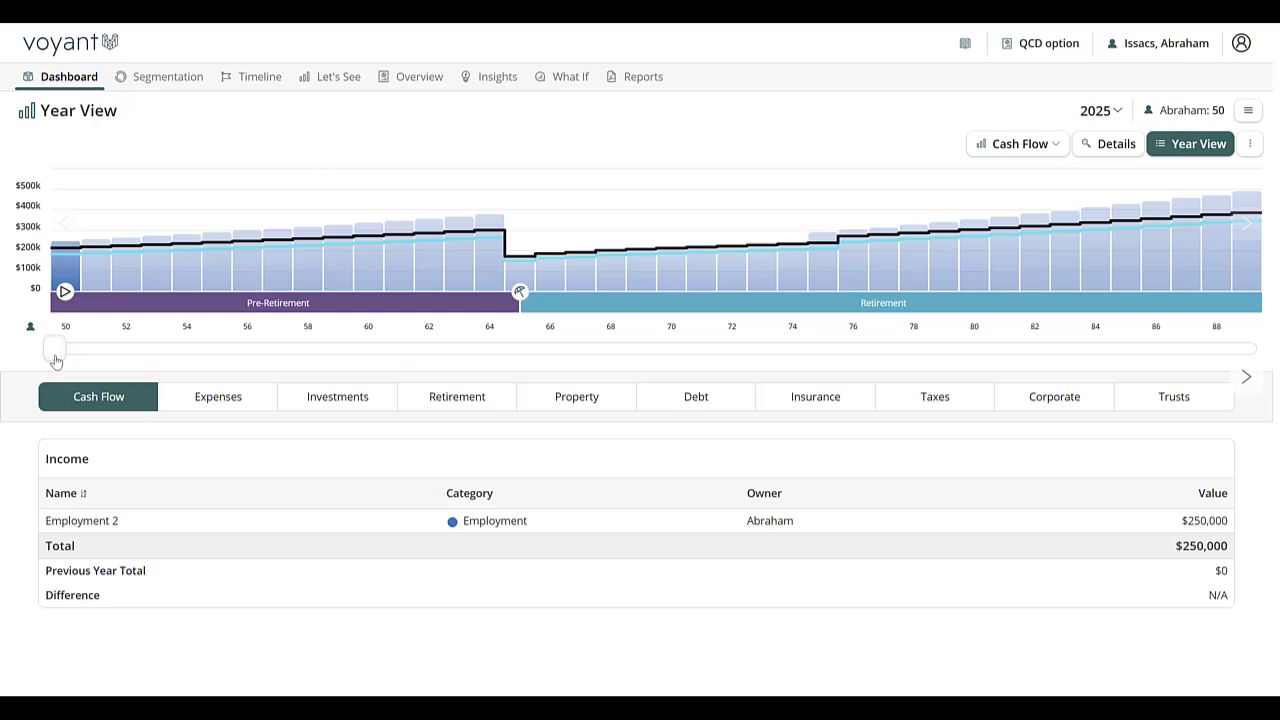
{"action": "left_click_drag", "start_coordinate": [55, 363], "coordinate": [507, 392]}
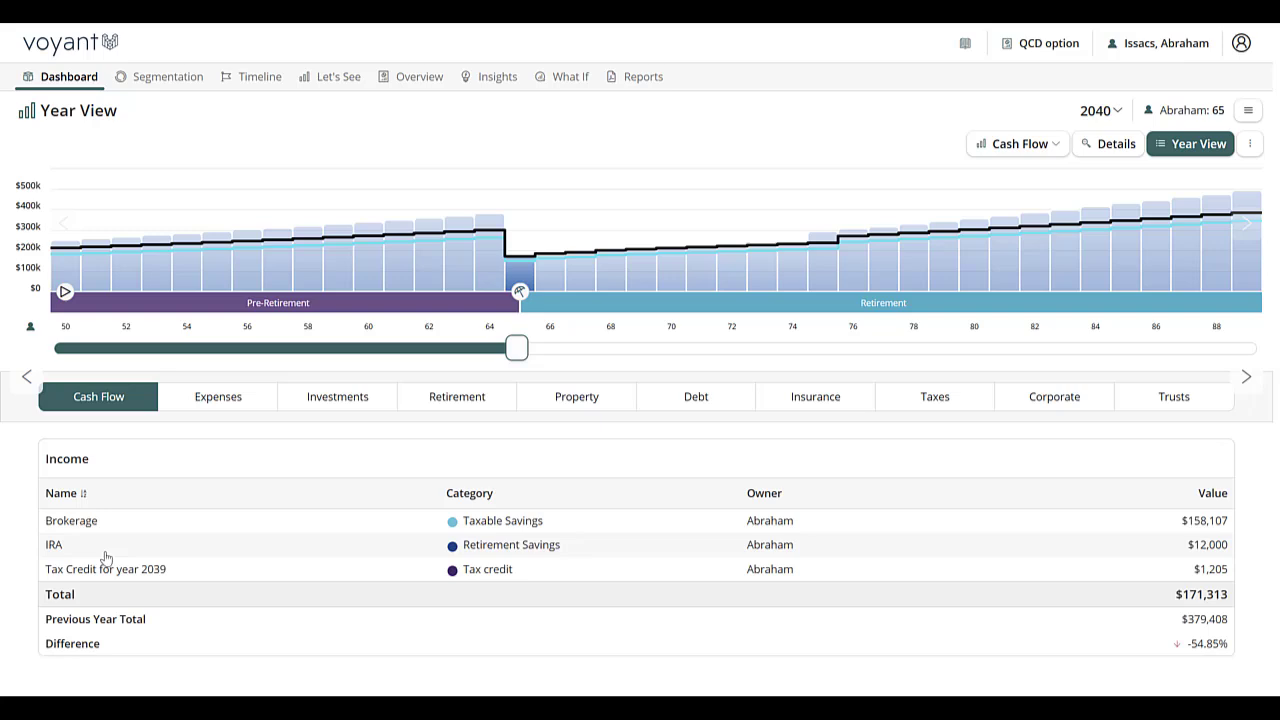
{"action": "left_click", "coordinate": [228, 398]}
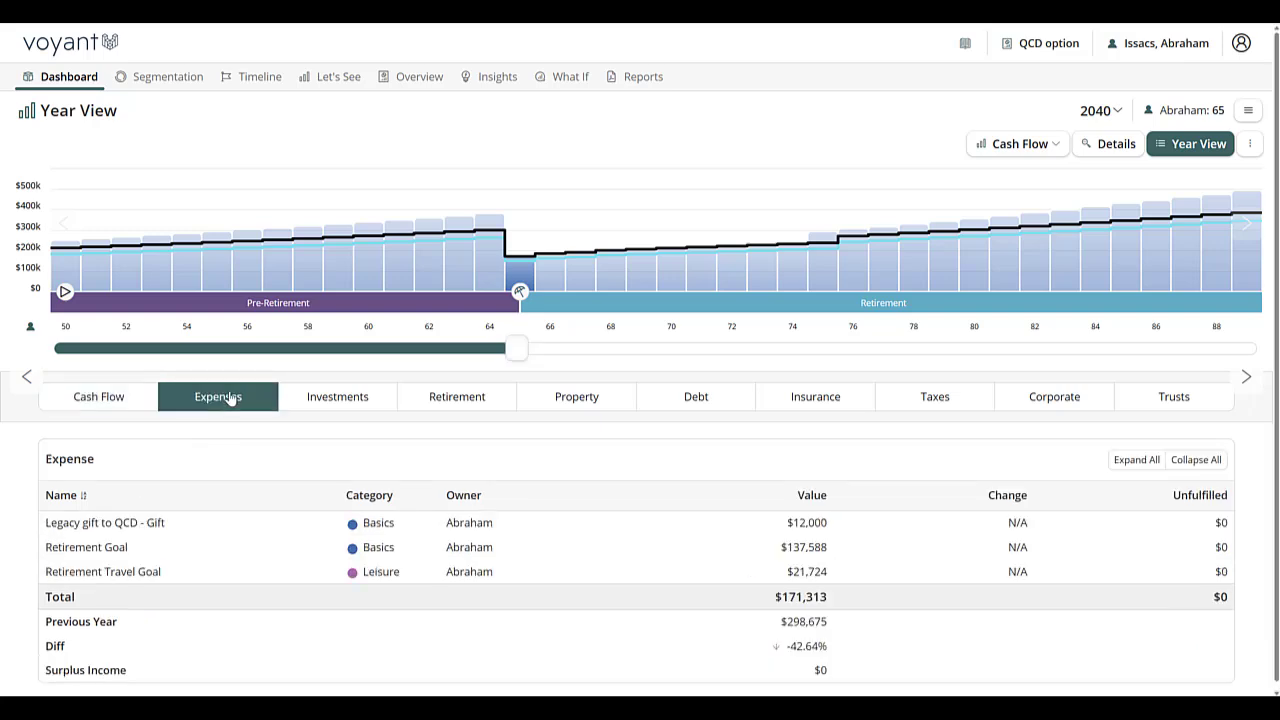
{"action": "left_click", "coordinate": [140, 534]}
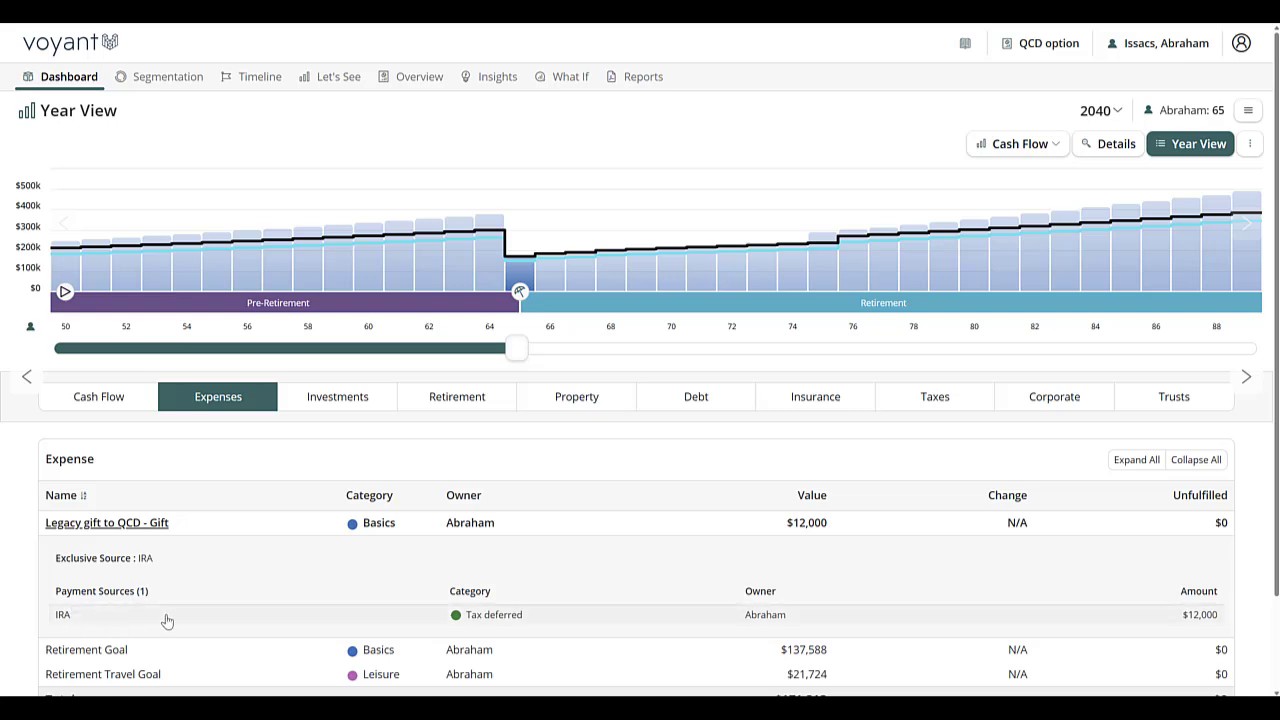
- Sort the 2040 retirement savings by owner to check the IRA withdrawals, and review the federal taxable income and itemized deductions
{"action": "left_click", "coordinate": [451, 400]}
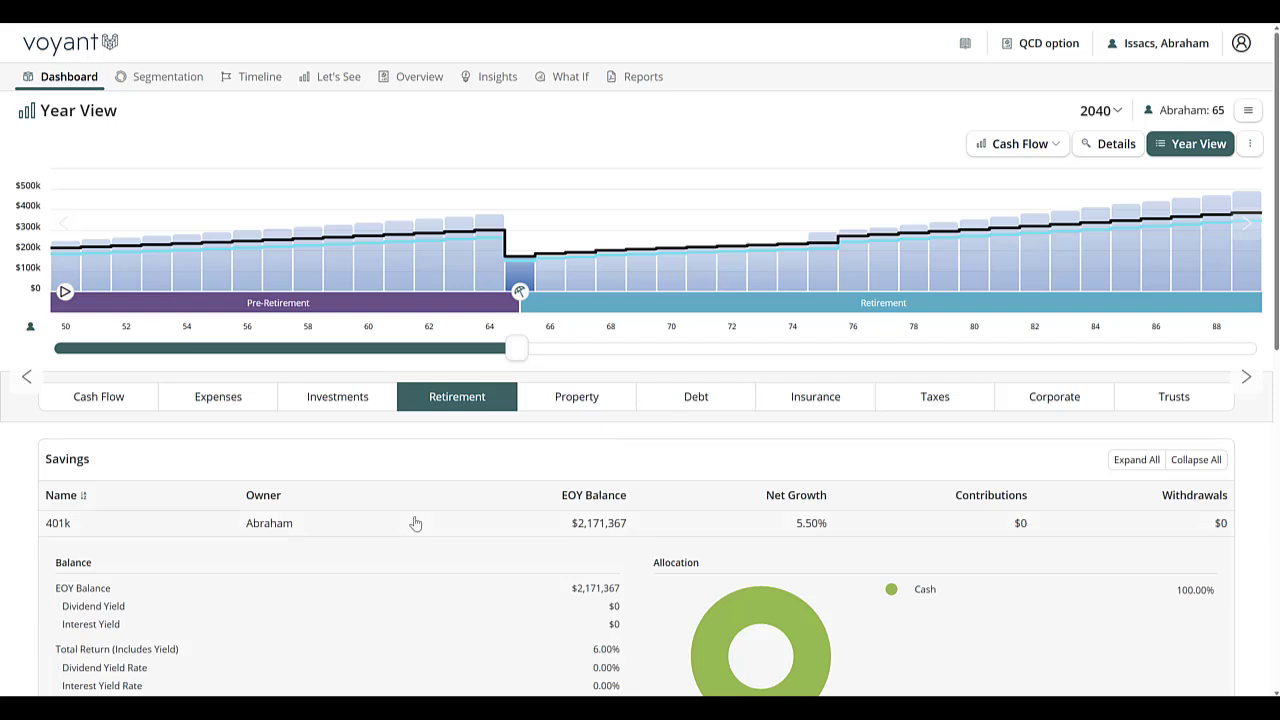
{"action": "left_click", "coordinate": [380, 495]}
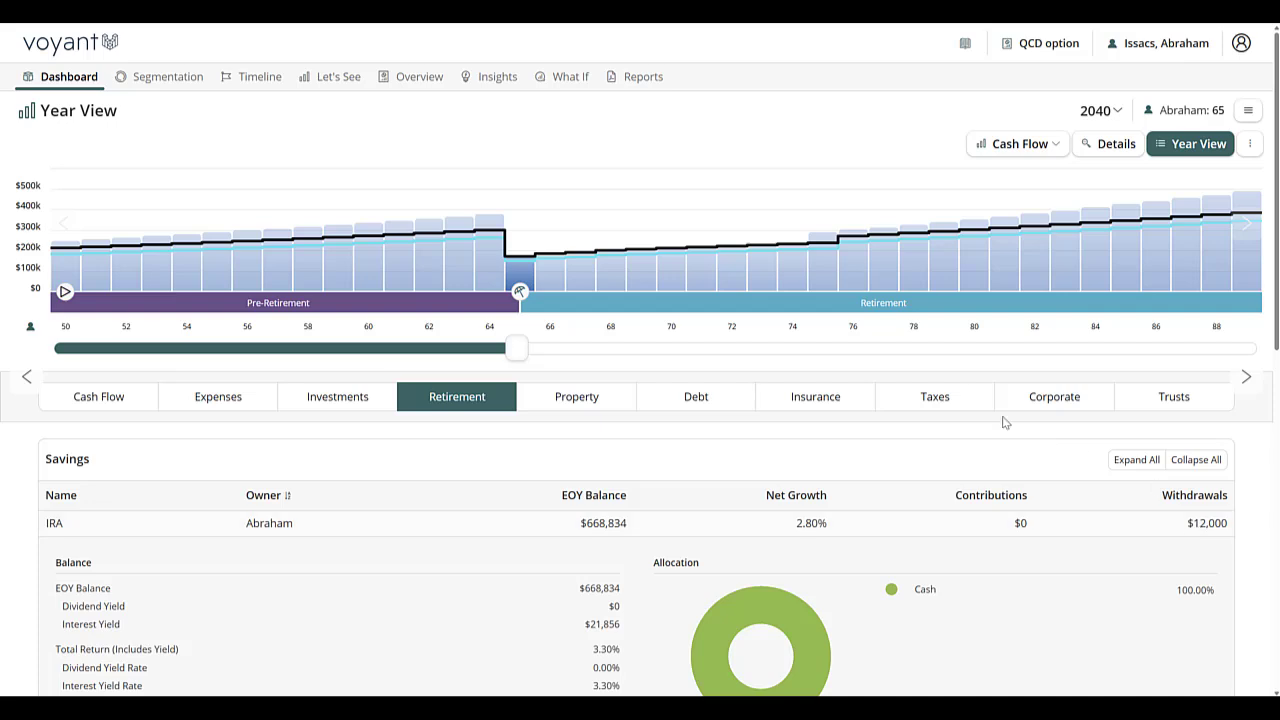
{"action": "right_click", "coordinate": [948, 401]}
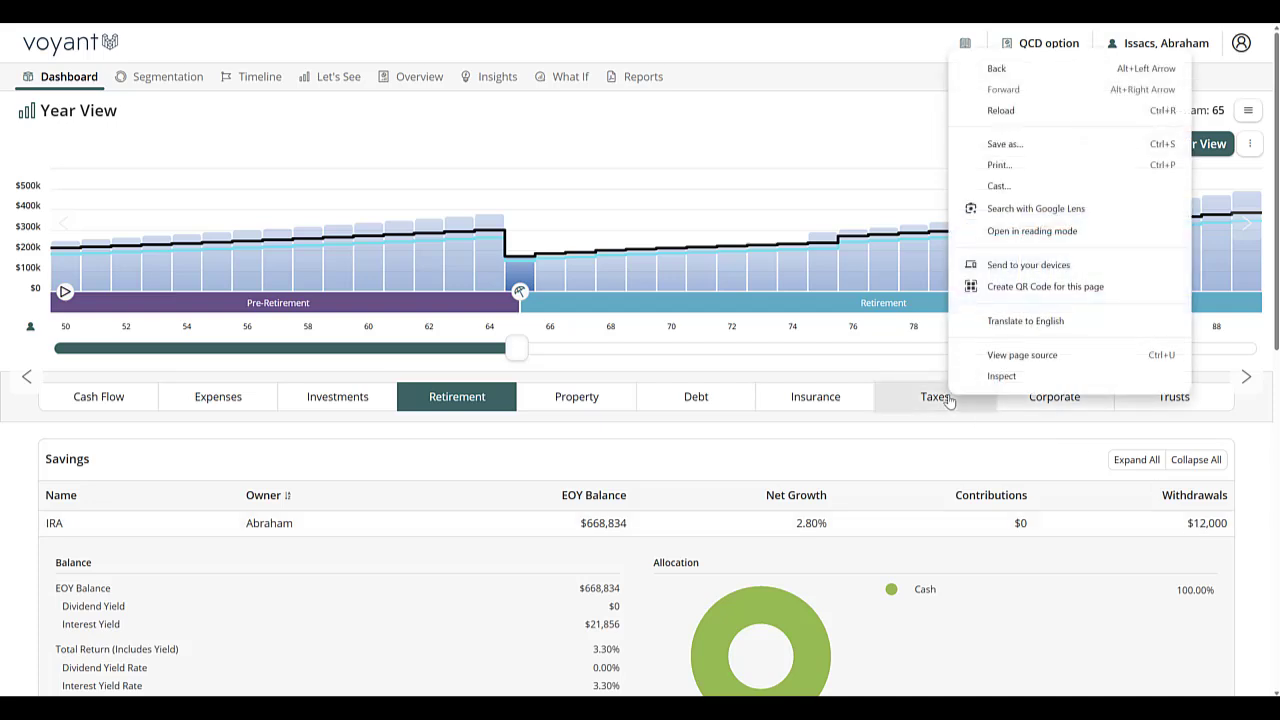
{"action": "left_click", "coordinate": [948, 398]}
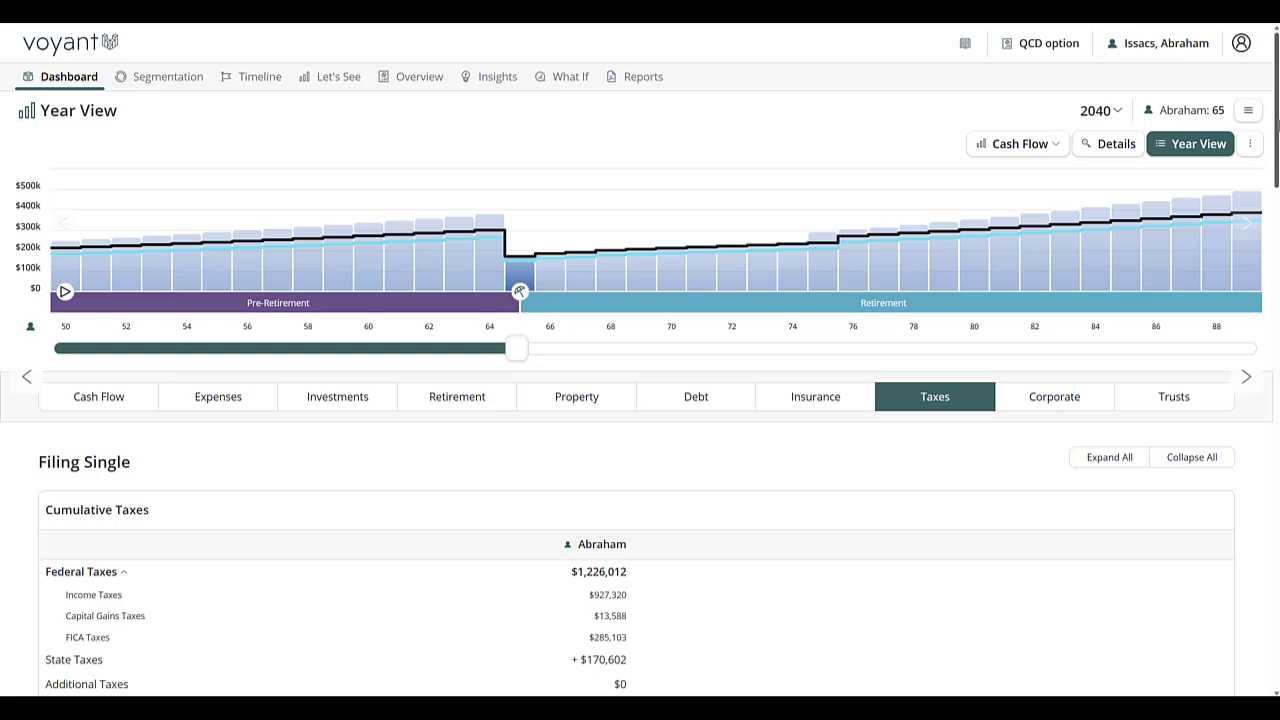
{"action": "left_click_drag", "start_coordinate": [1277, 120], "coordinate": [1271, 366]}
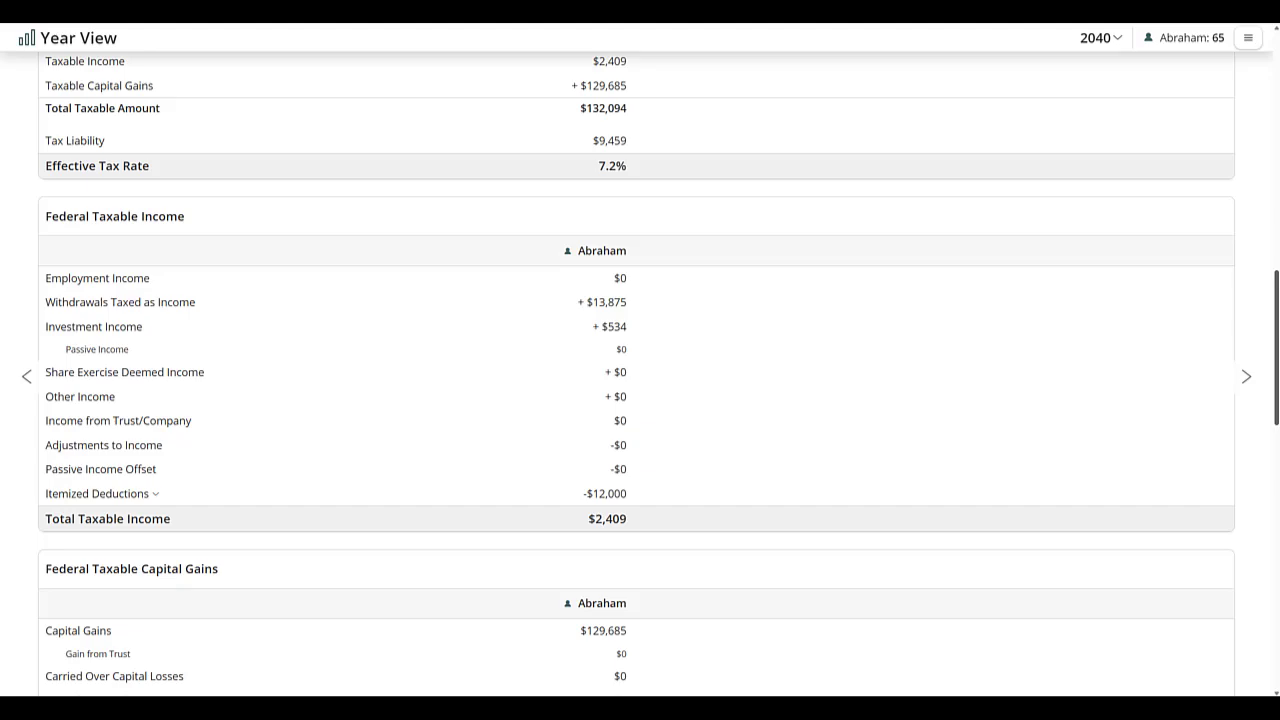
{"action": "left_click_drag", "start_coordinate": [1274, 311], "coordinate": [1255, 74]}
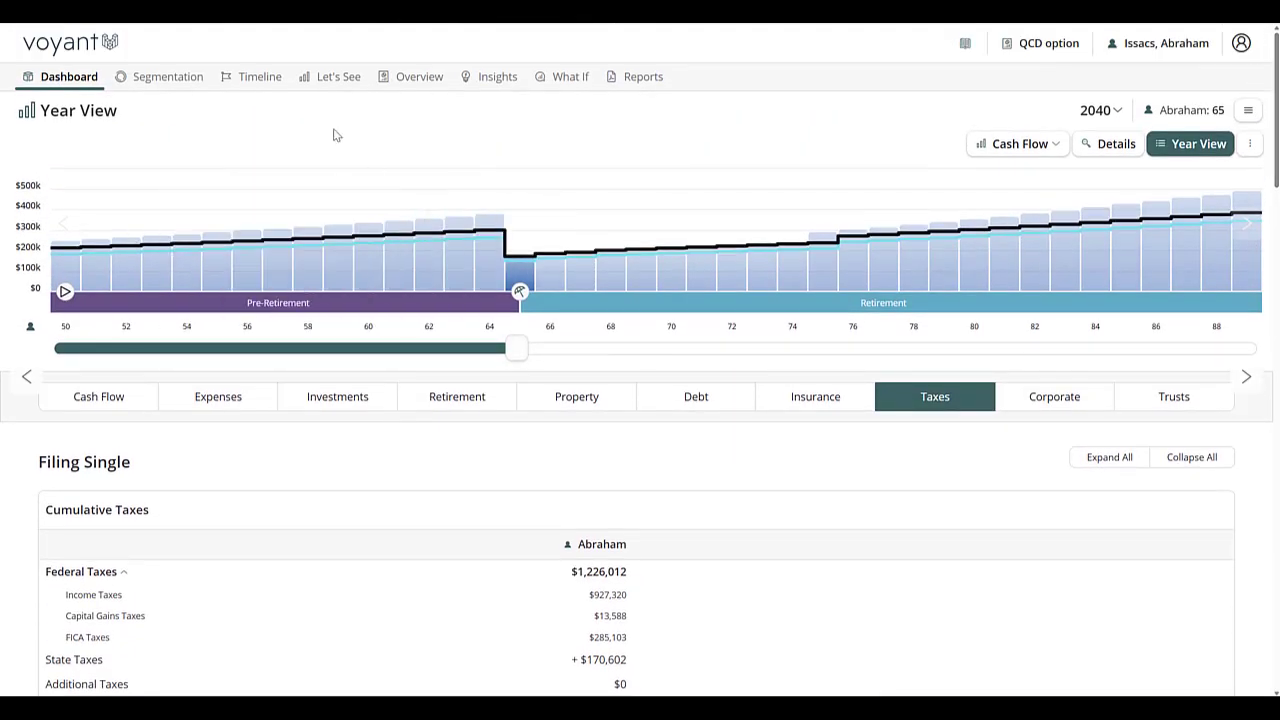
- Open the Compare Plans chart view and select the QCD option plan for comparison against the Base Plan
{"action": "left_click", "coordinate": [343, 84]}
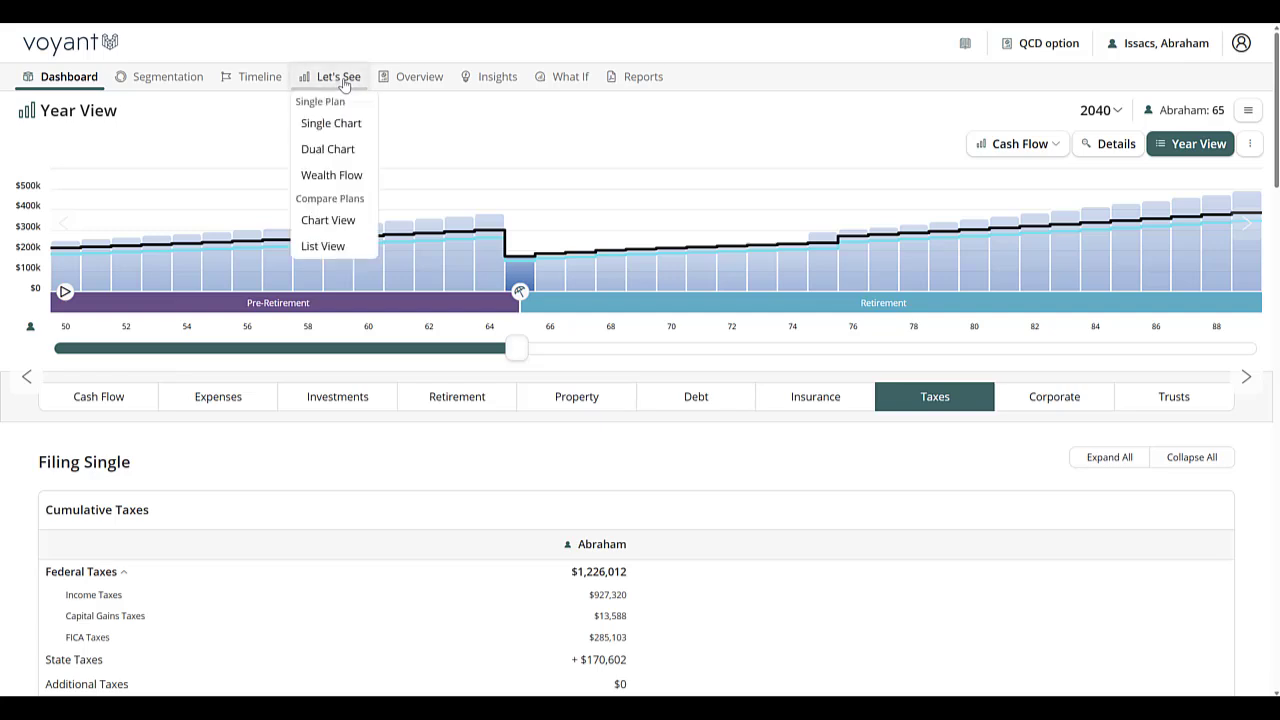
{"action": "left_click", "coordinate": [331, 222]}
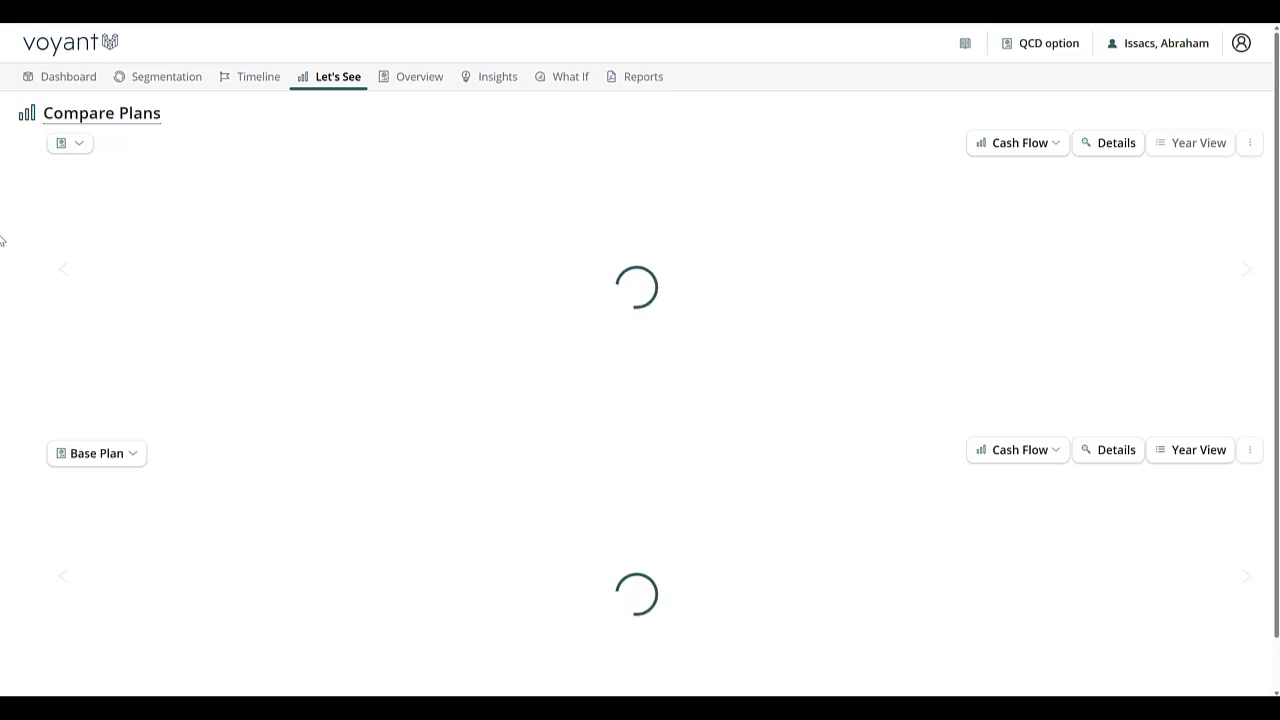
{"action": "left_click", "coordinate": [74, 145]}
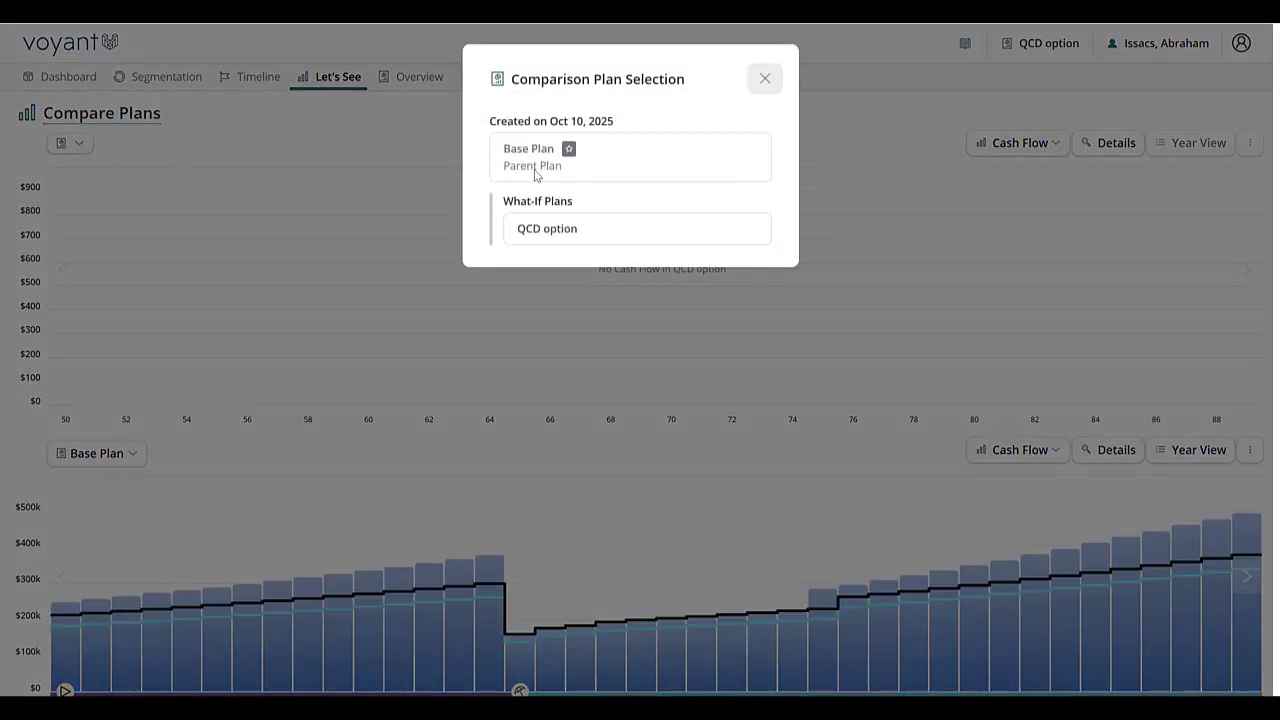
{"action": "left_click", "coordinate": [540, 229]}
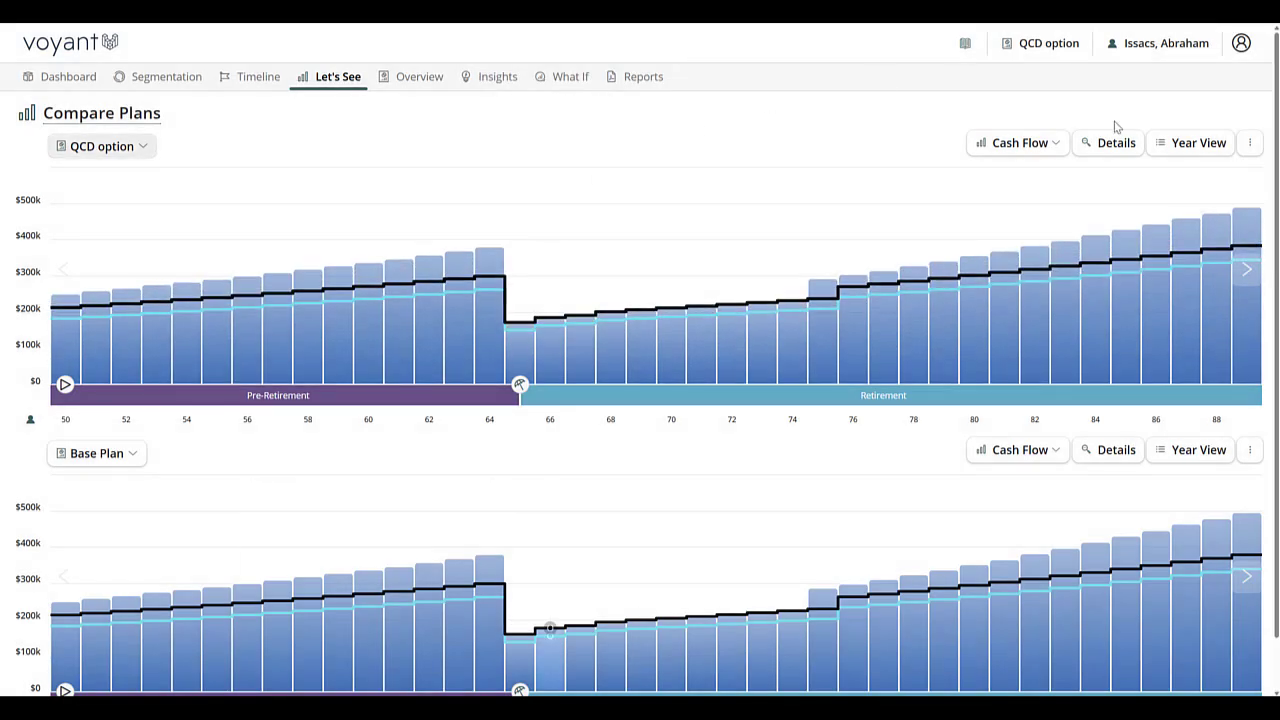
- Switch the comparison charts to Taxes and compare both plans' annual and cumulative taxes through retirement up to 2064
{"action": "left_click", "coordinate": [1037, 151]}
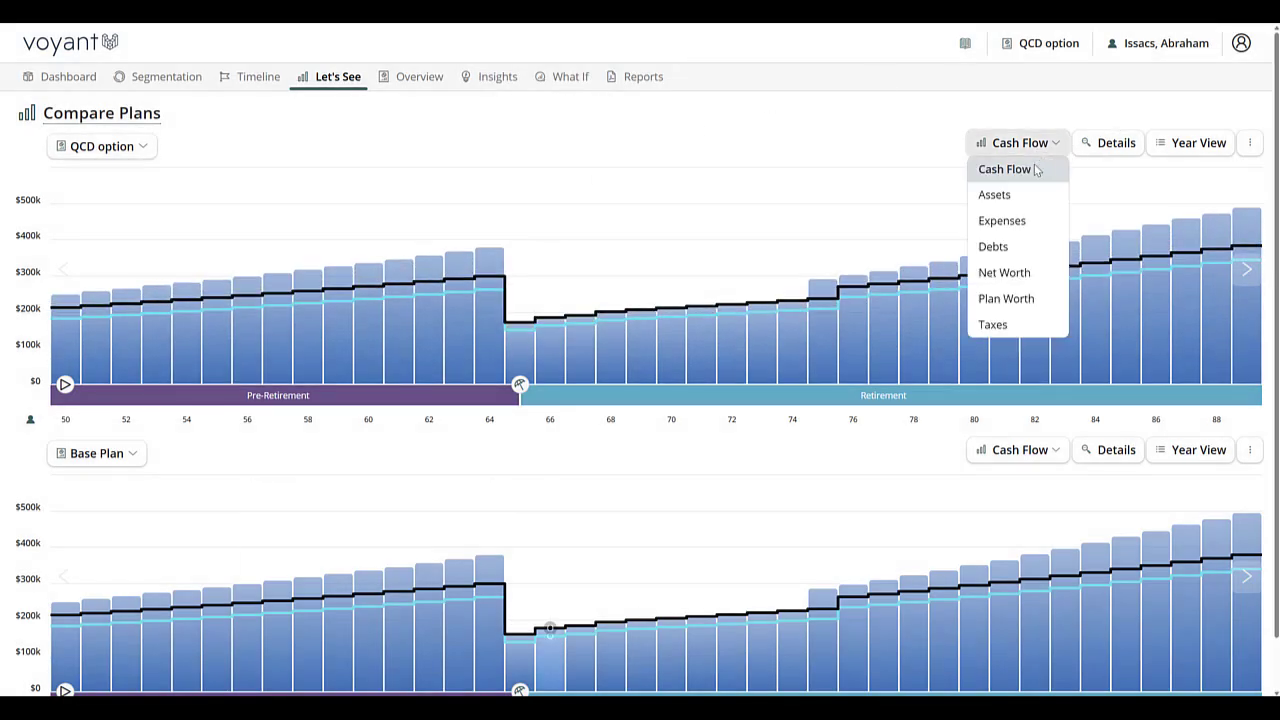
{"action": "left_click", "coordinate": [1022, 327]}
{"action": "mouse_move", "coordinate": [826, 379]}
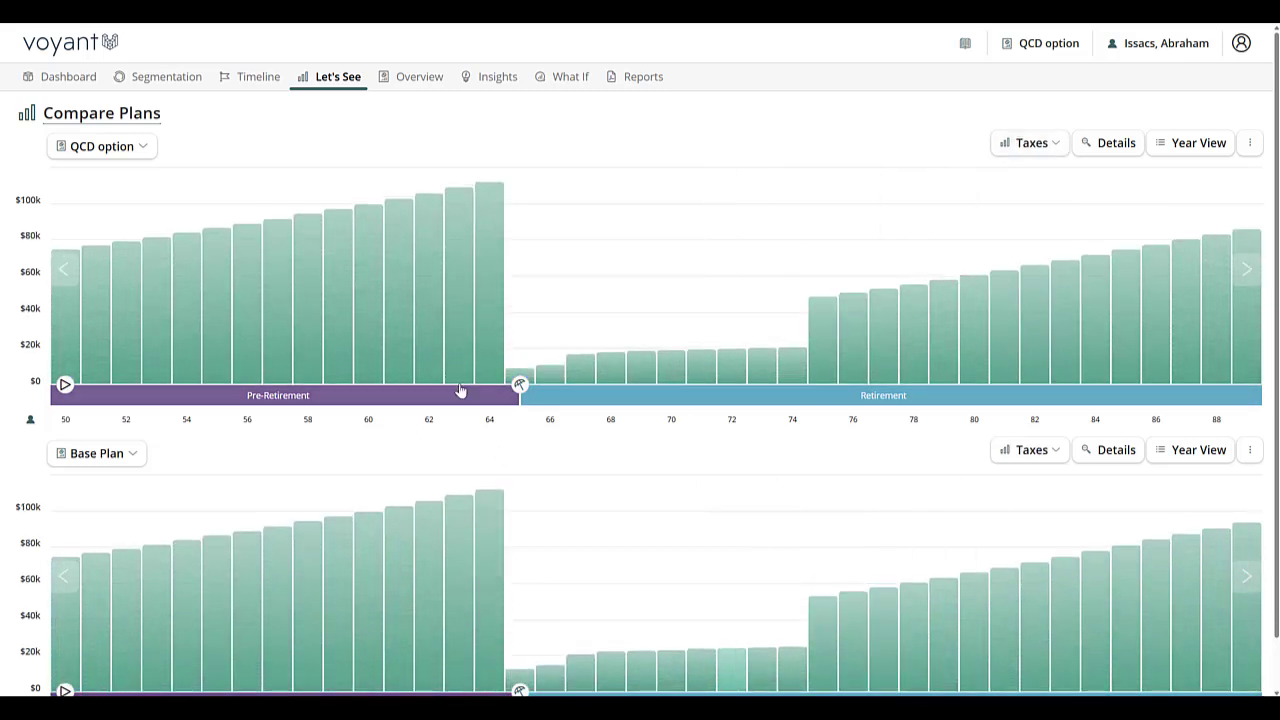
{"action": "mouse_move", "coordinate": [533, 367]}
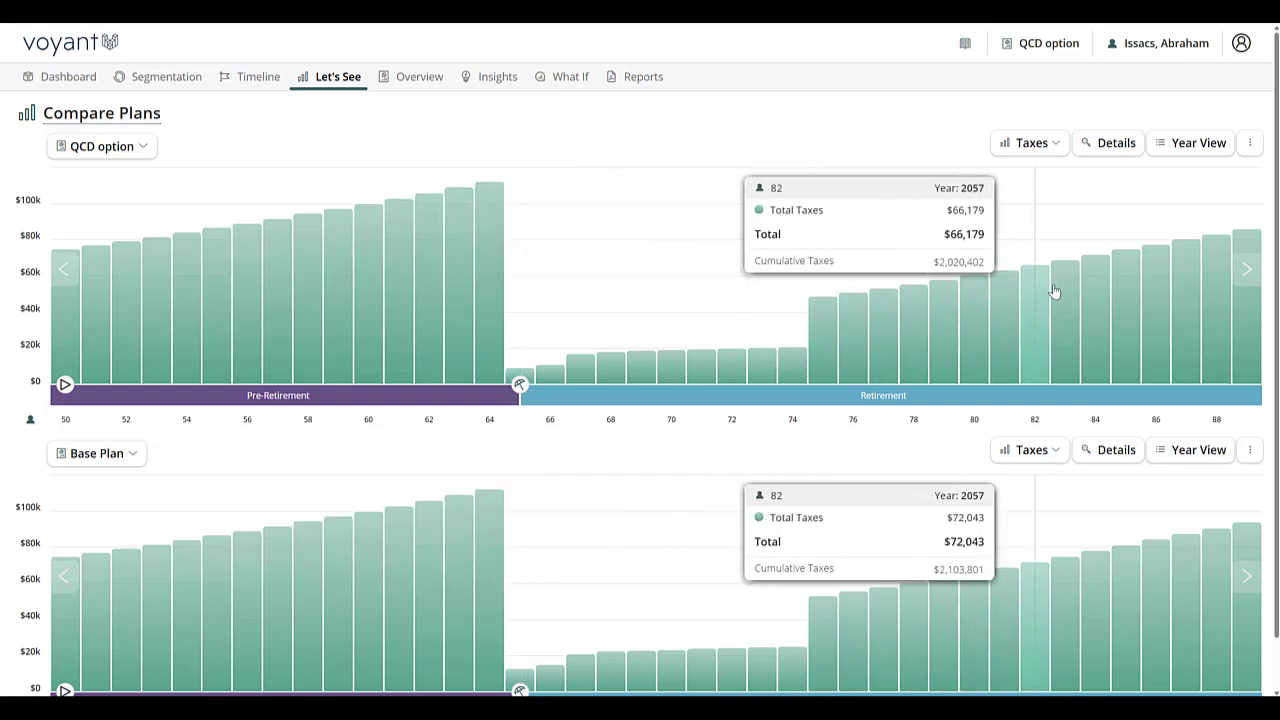
{"action": "left_click", "coordinate": [1249, 333]}
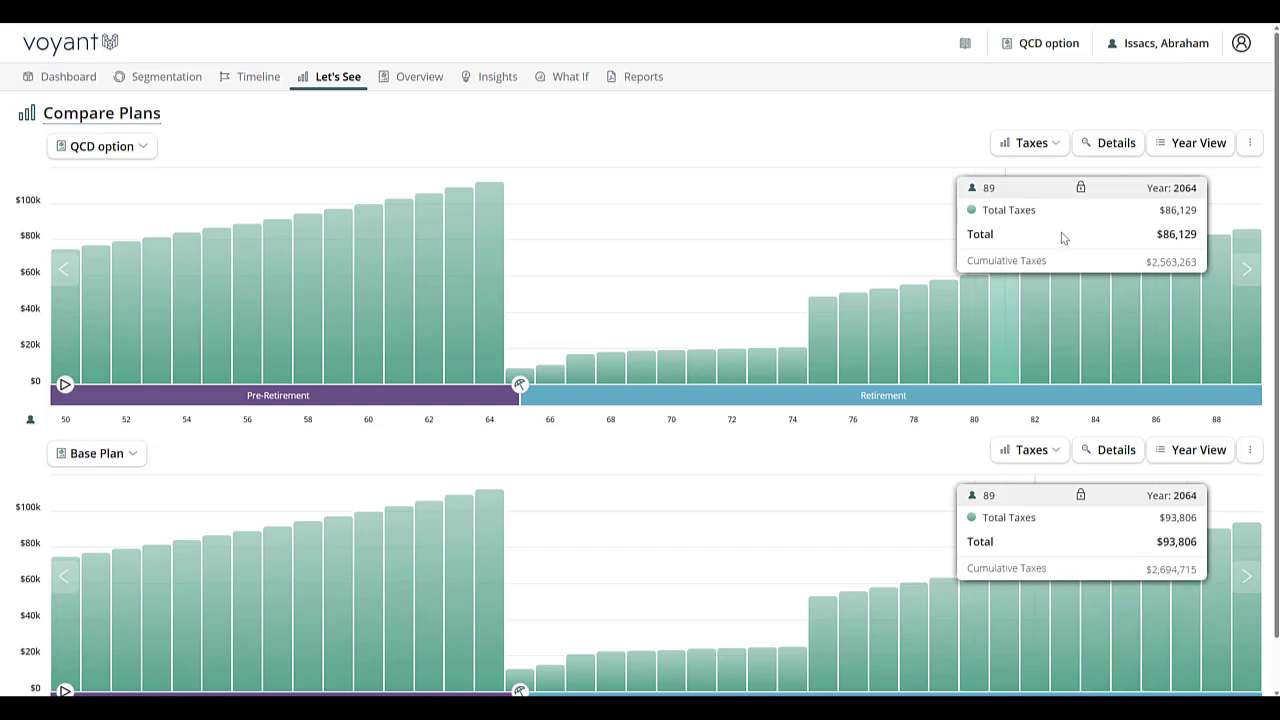
- Open the QCD option's Year View and look through the 401k and IRA retirement savings details for 2025
{"action": "left_click", "coordinate": [1190, 143]}
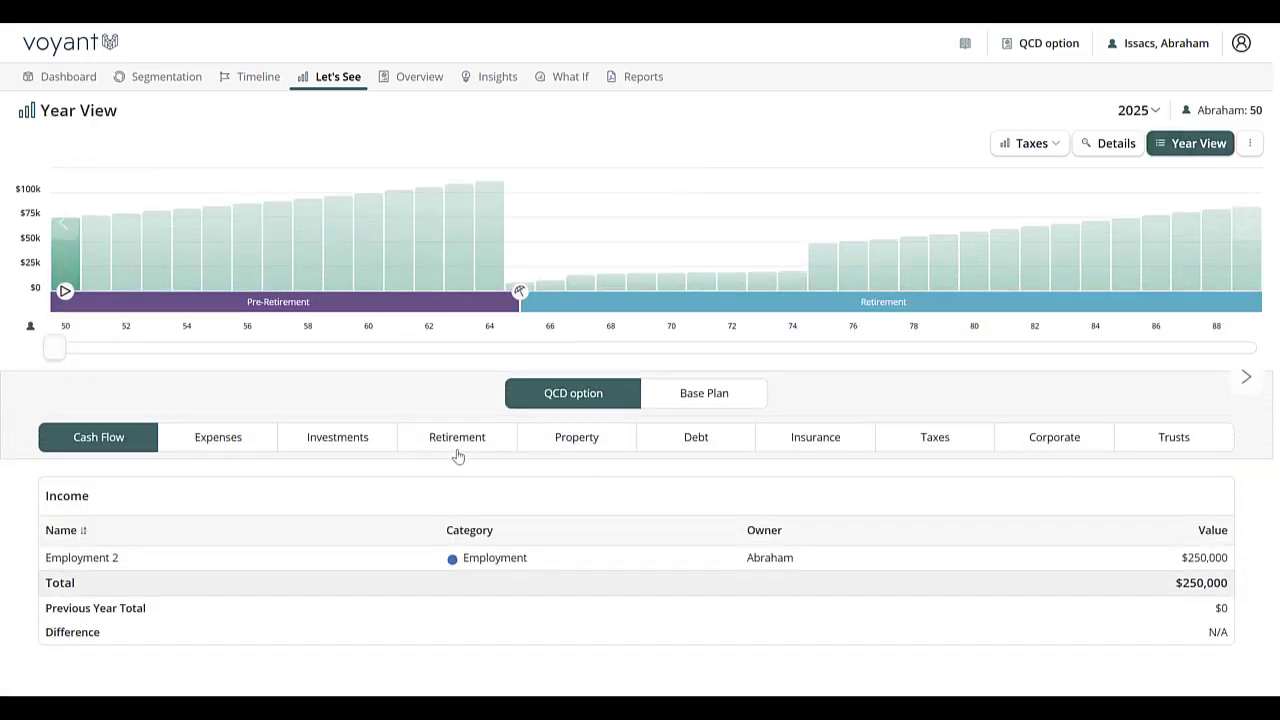
{"action": "left_click", "coordinate": [445, 440]}
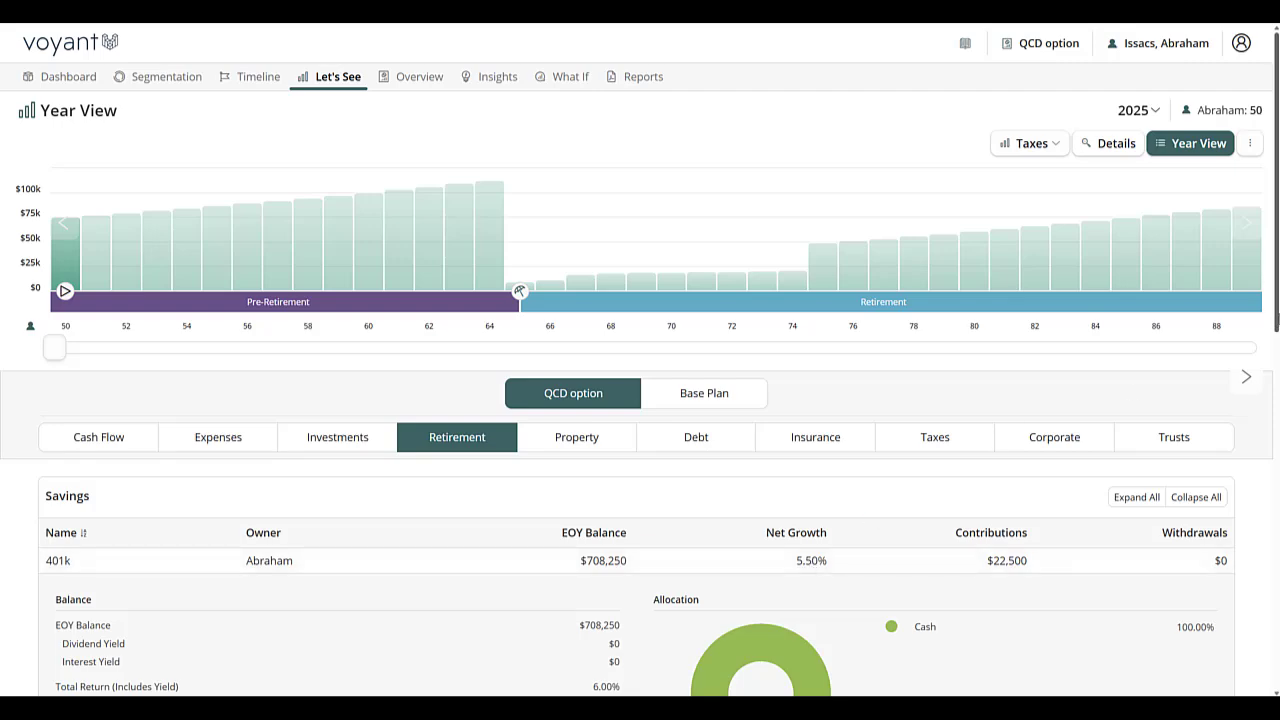
{"action": "scroll", "coordinate": [1231, 483], "scroll_direction": "down", "scroll_amount": 3}
{"action": "scroll", "coordinate": [1220, 530], "scroll_direction": "up", "scroll_amount": 3}
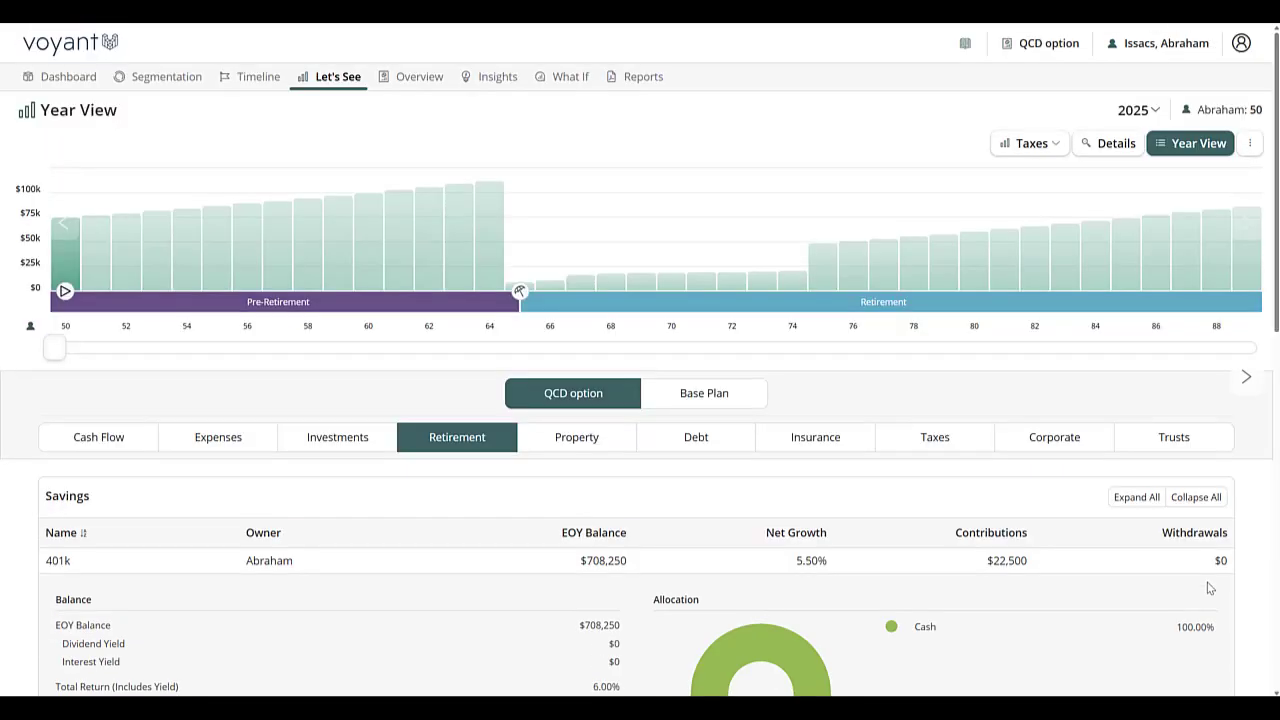
{"action": "scroll", "coordinate": [1254, 559], "scroll_direction": "down", "scroll_amount": 5}
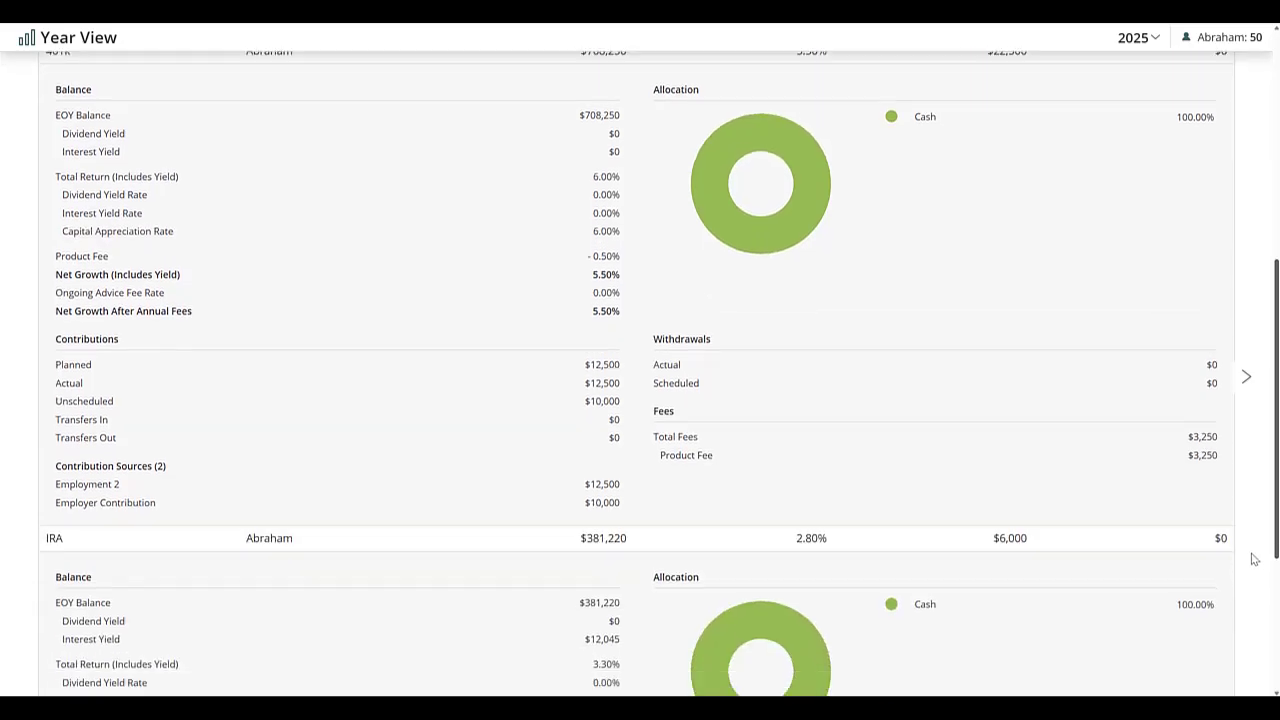
{"action": "scroll", "coordinate": [1254, 559], "scroll_direction": "down", "scroll_amount": 3}
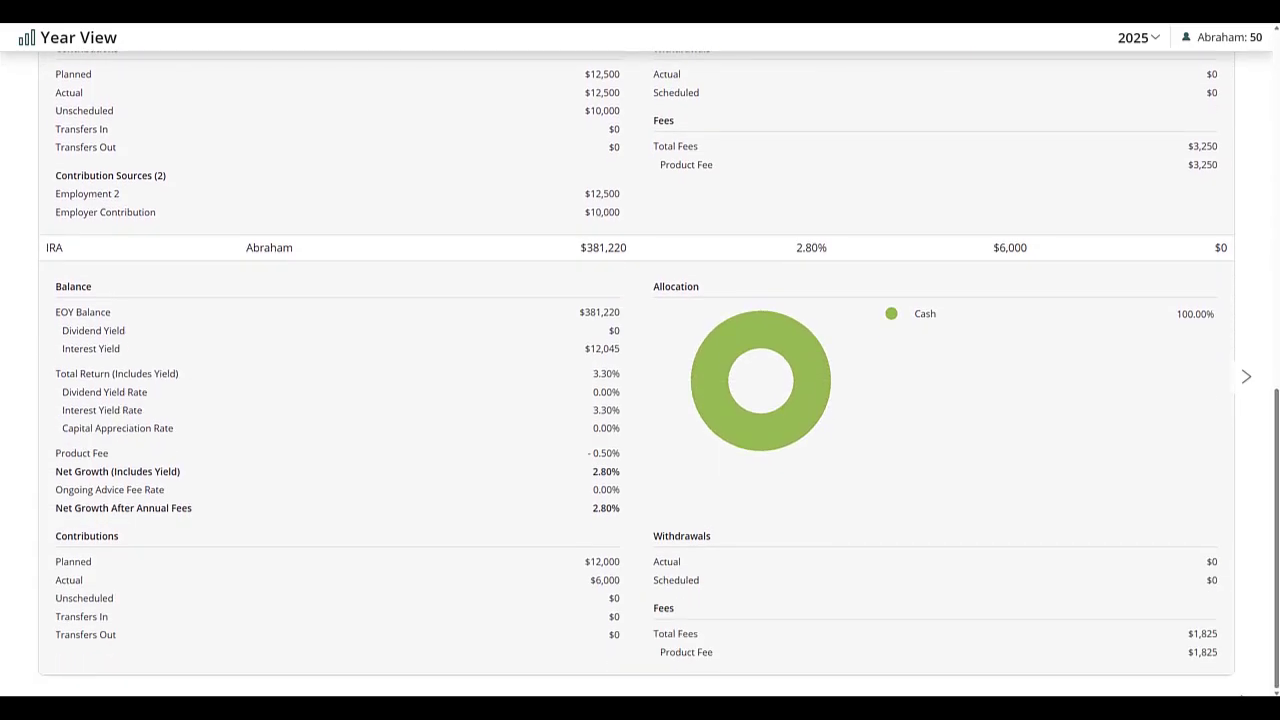
{"action": "scroll", "coordinate": [640, 380], "scroll_direction": "up", "scroll_amount": 5}
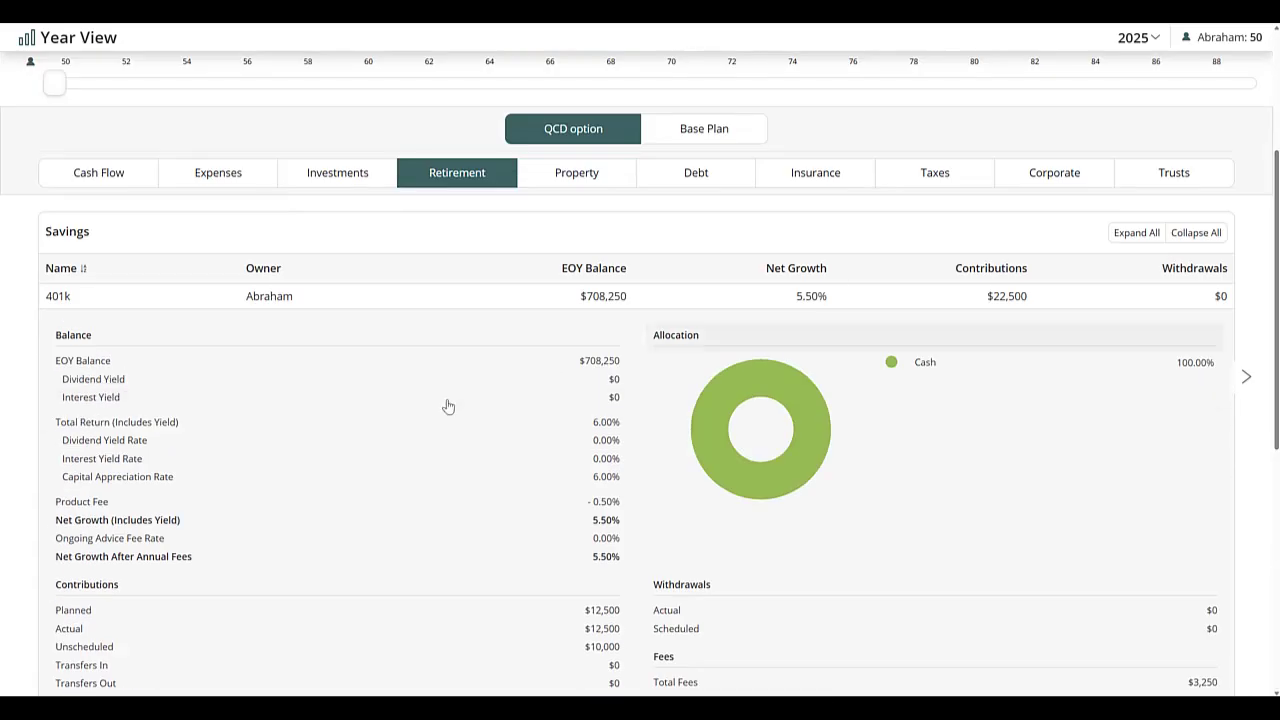
- Move the Year View to 2050 at age 75 and examine the IRA's actual and required withdrawals in the QCD option
{"action": "left_click_drag", "start_coordinate": [58, 82], "coordinate": [824, 83]}
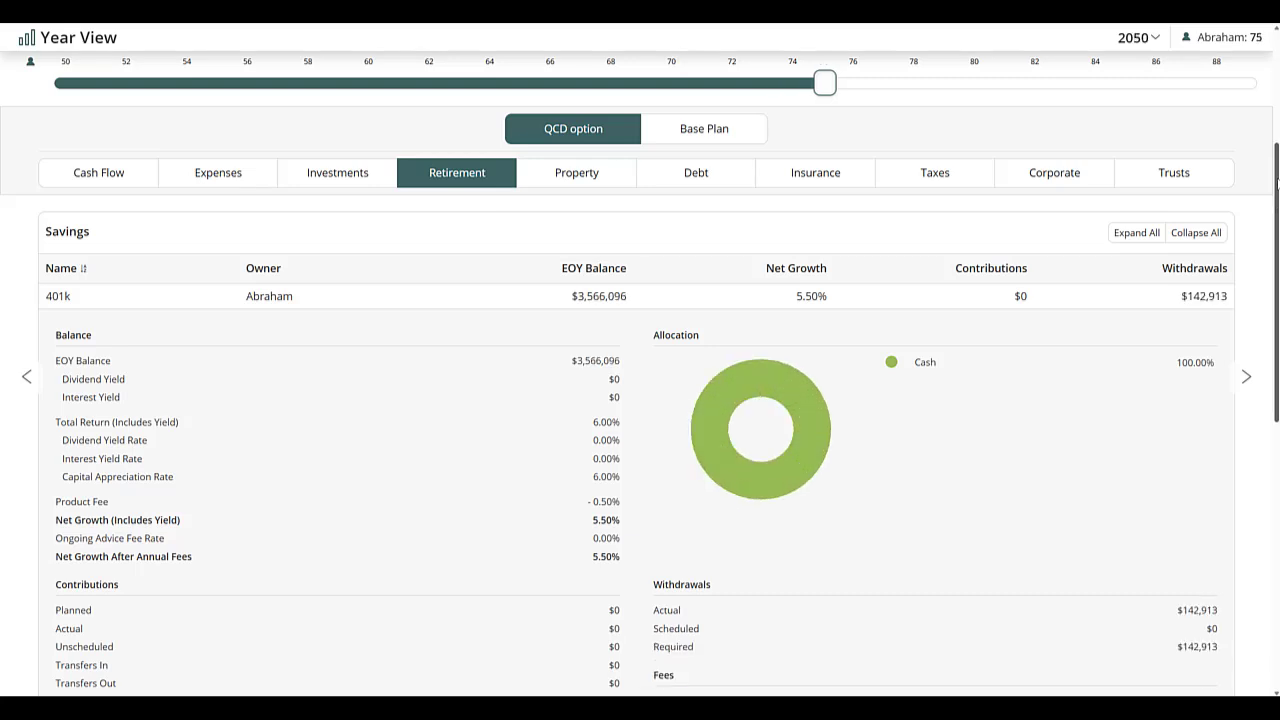
{"action": "left_click_drag", "start_coordinate": [1276, 185], "coordinate": [1276, 448]}
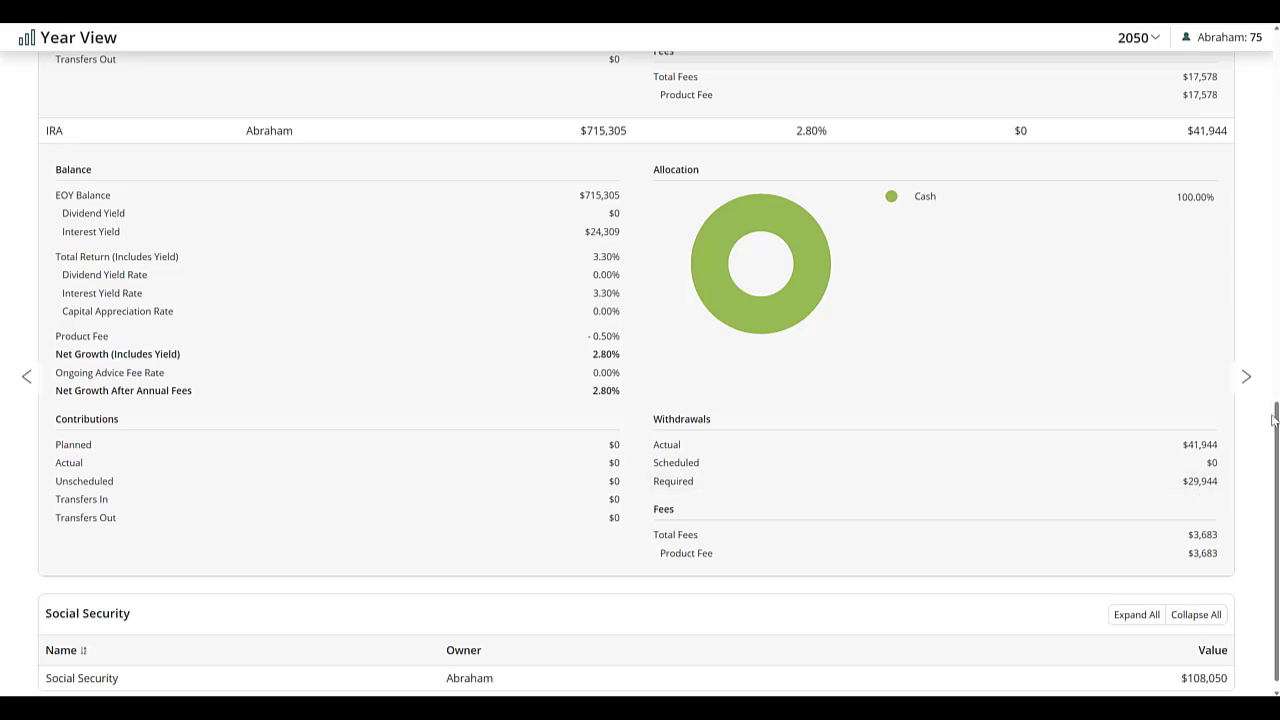
{"action": "scroll", "coordinate": [1255, 280], "scroll_direction": "up", "scroll_amount": 4}
{"action": "scroll", "coordinate": [1215, 190], "scroll_direction": "down", "scroll_amount": 4}
{"action": "scroll", "coordinate": [1275, 425], "scroll_direction": "up", "scroll_amount": 7}
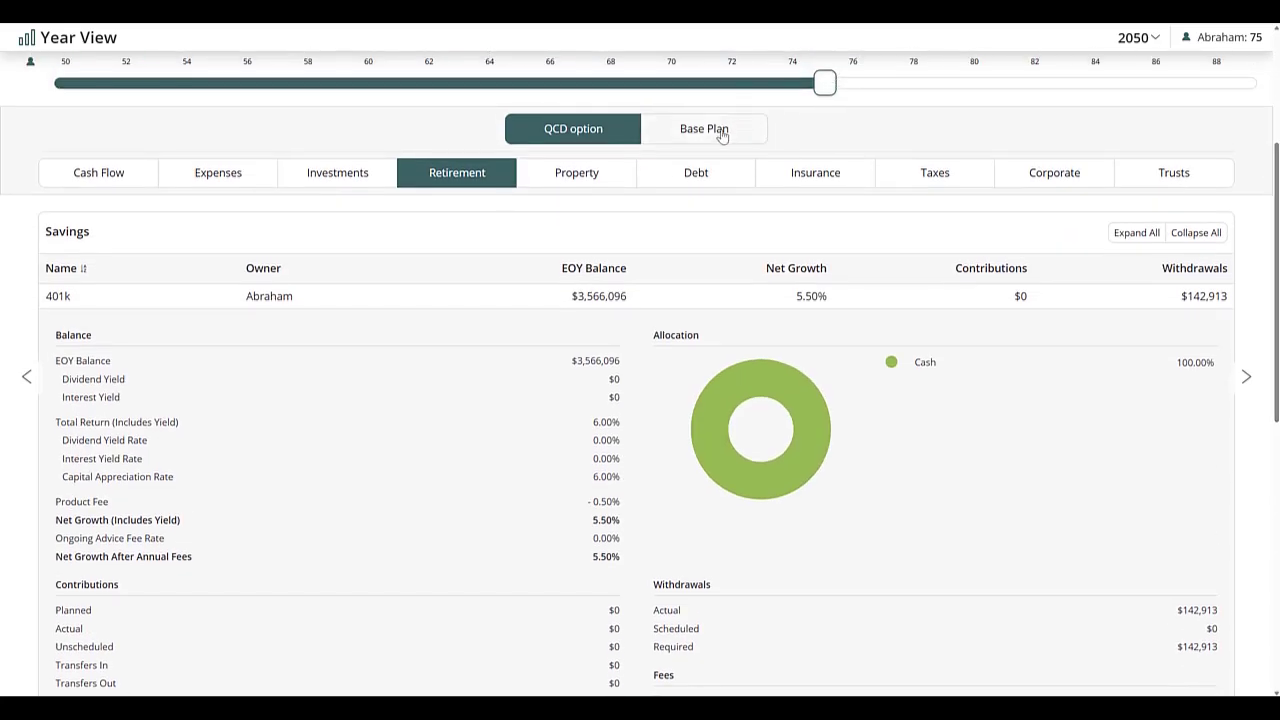
- Show the Base Plan's retirement savings for 2050 and check the IRA's actual and required withdrawals for comparison
{"action": "left_click", "coordinate": [721, 139]}
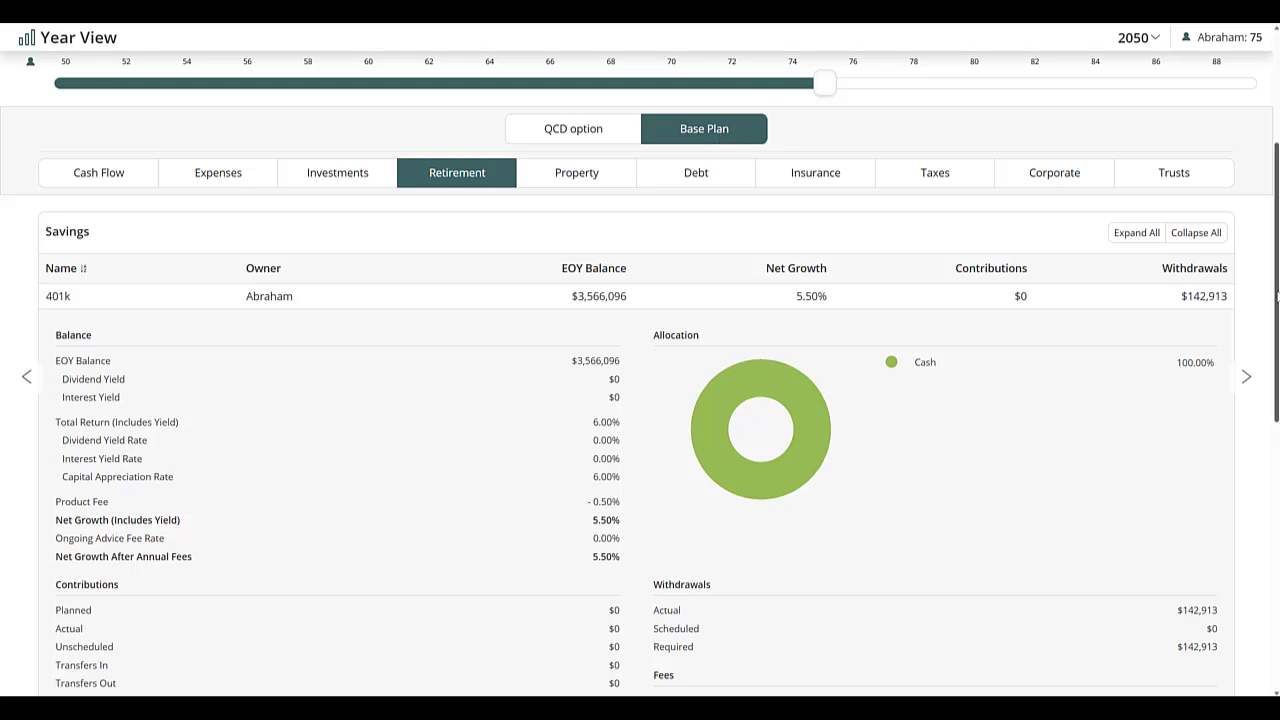
{"action": "left_click_drag", "start_coordinate": [1276, 297], "coordinate": [1274, 516]}
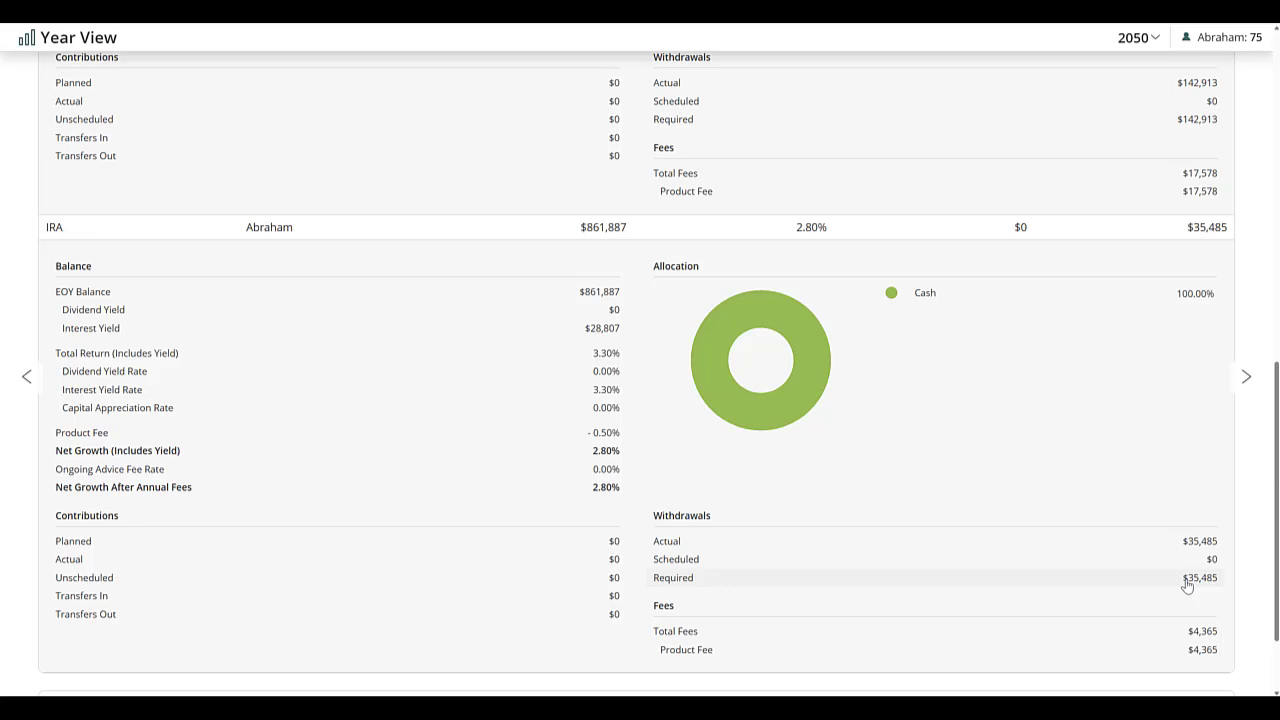
{"action": "scroll", "coordinate": [1187, 586], "scroll_direction": "up", "scroll_amount": 15}
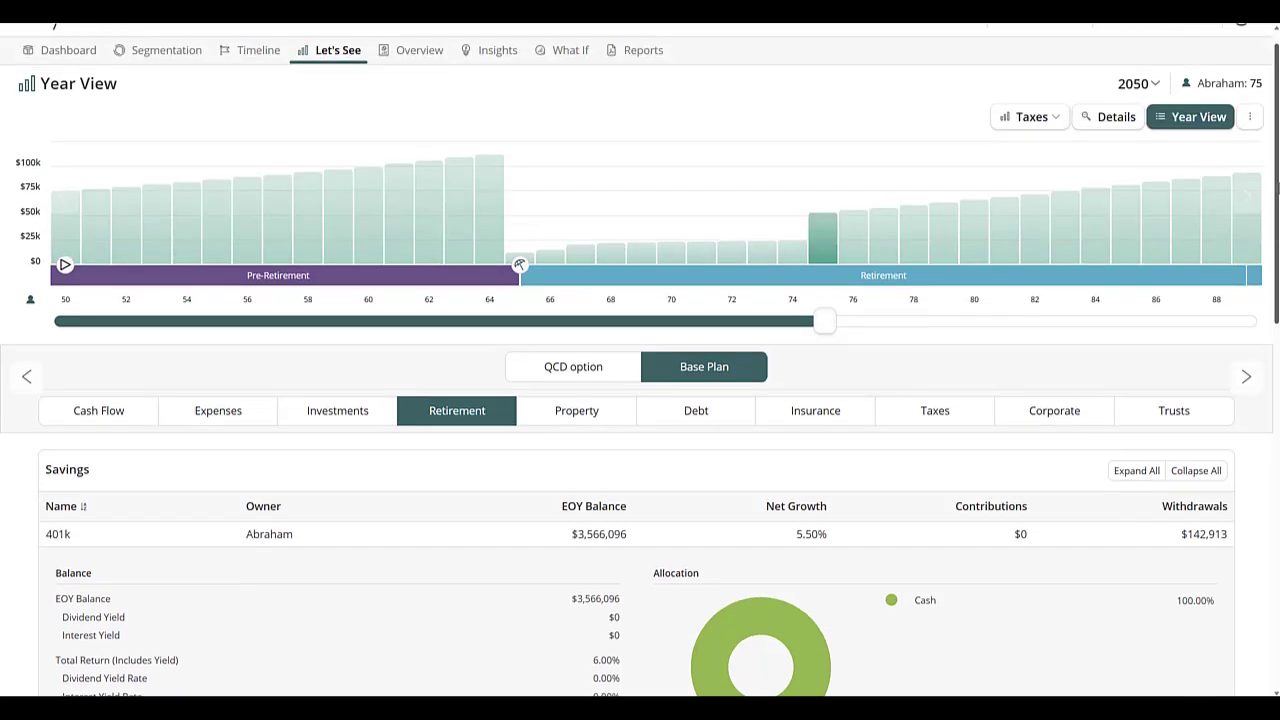
{"action": "scroll", "coordinate": [640, 360], "scroll_direction": "up", "scroll_amount": 1}
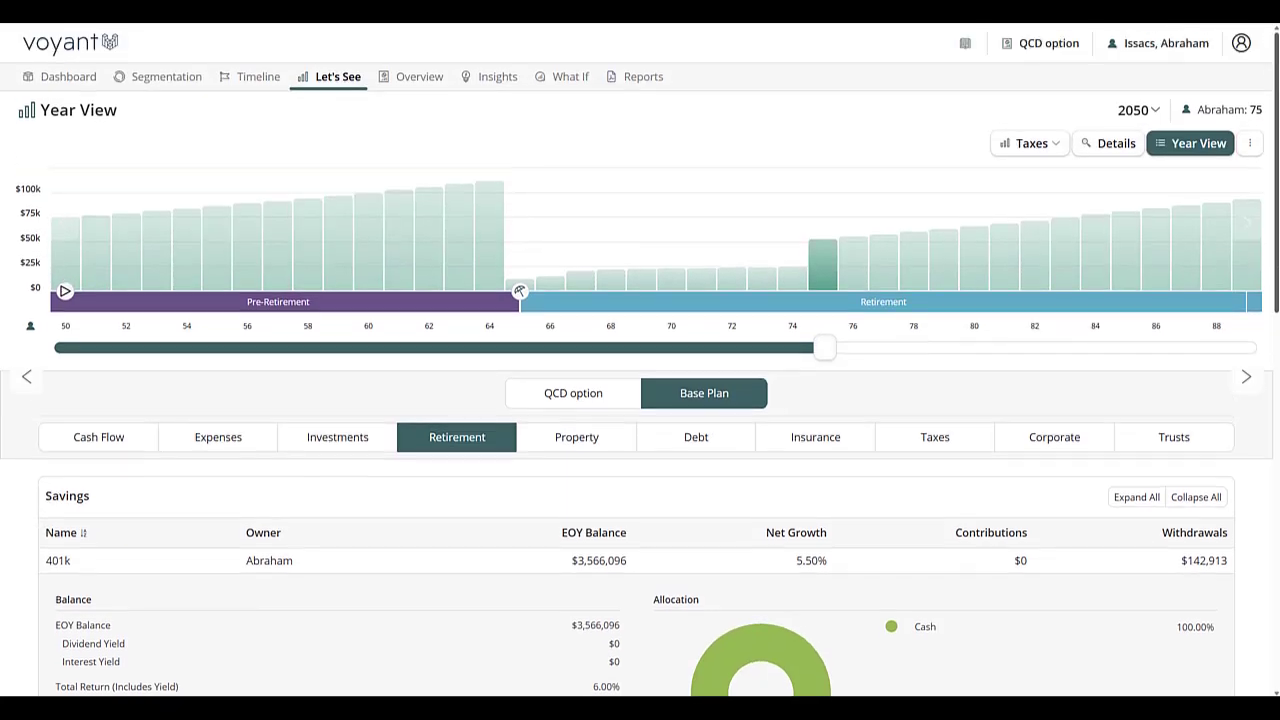
- Start a support request for the client, fill in the phone number and choose to include a message
{"action": "left_click", "coordinate": [1155, 45]}
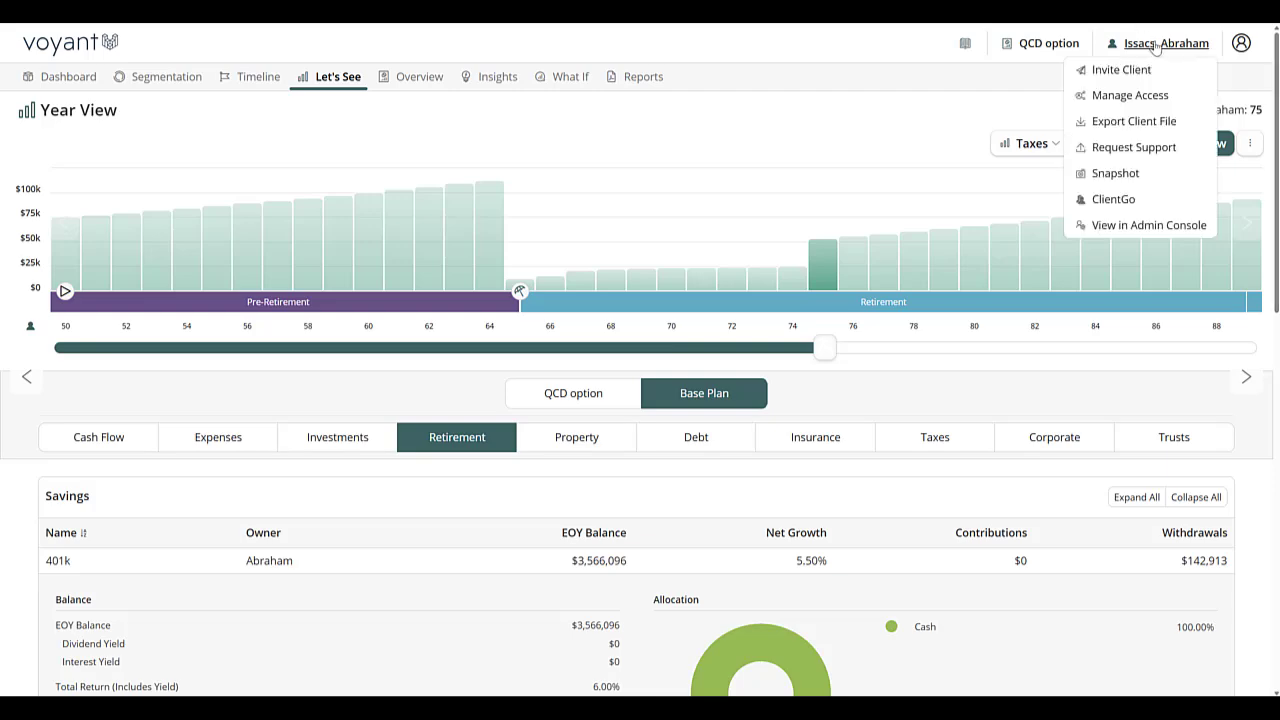
{"action": "left_click", "coordinate": [1095, 147]}
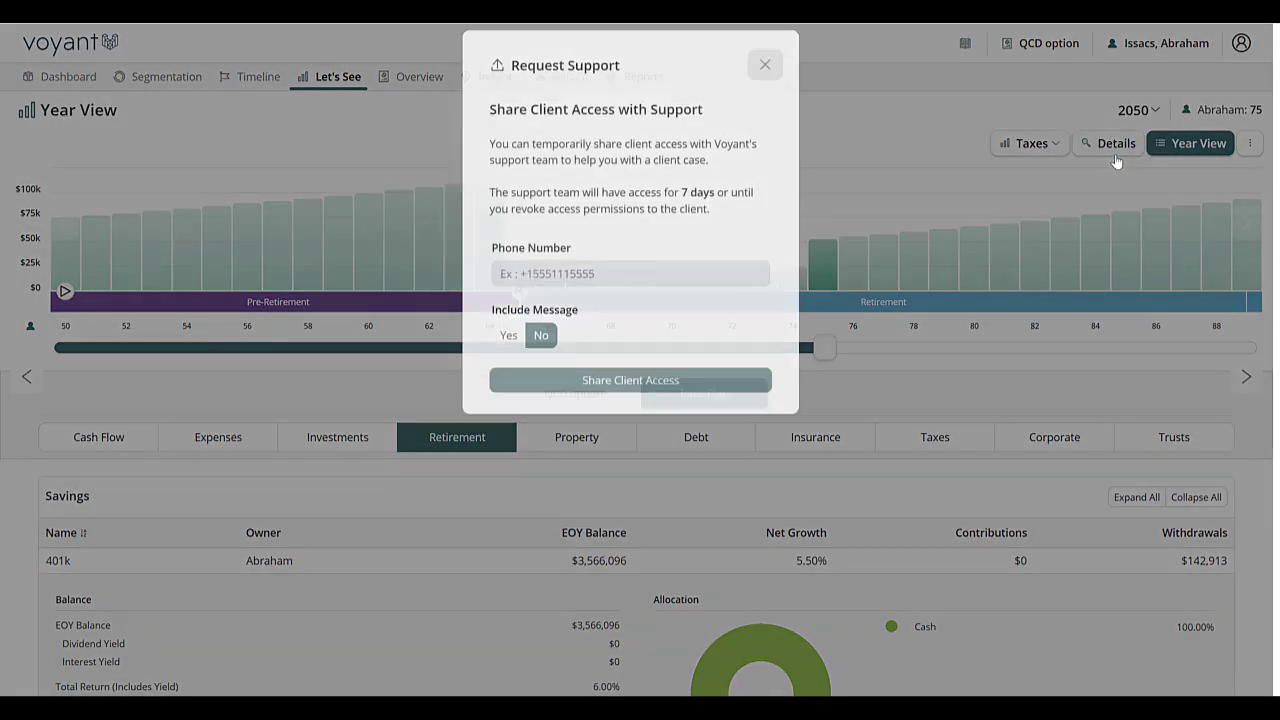
{"action": "left_click", "coordinate": [587, 394]}
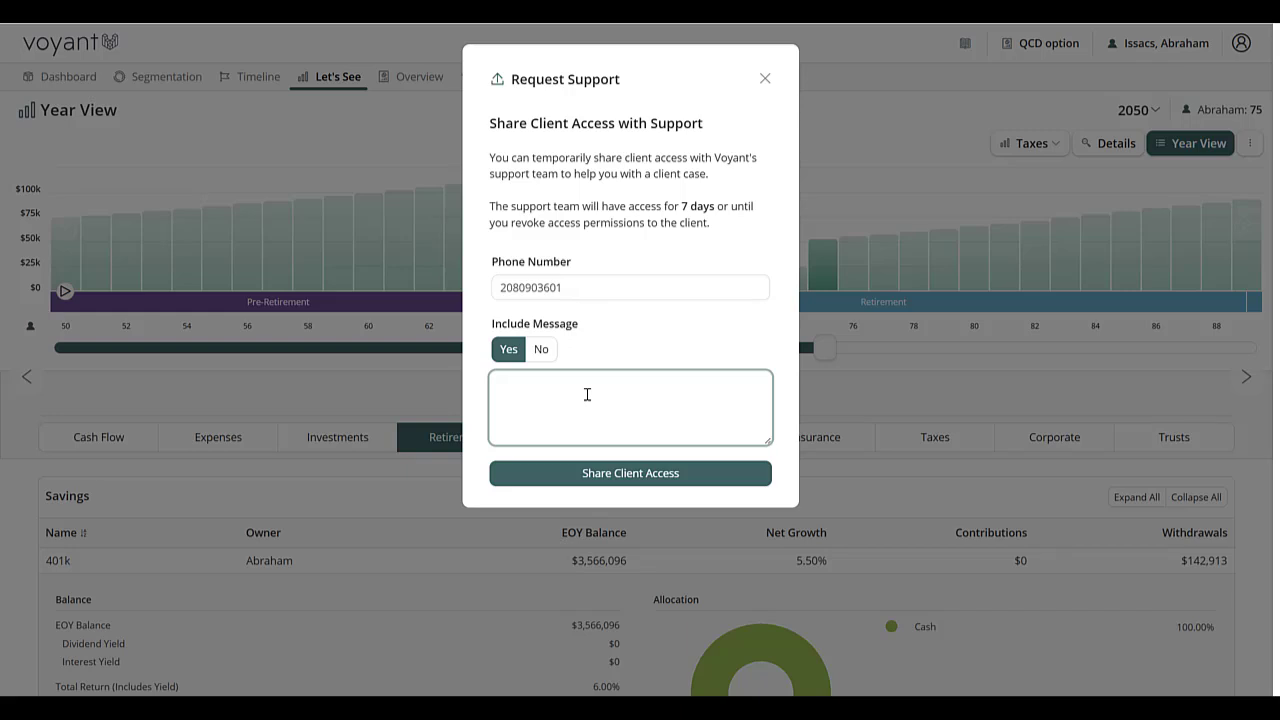